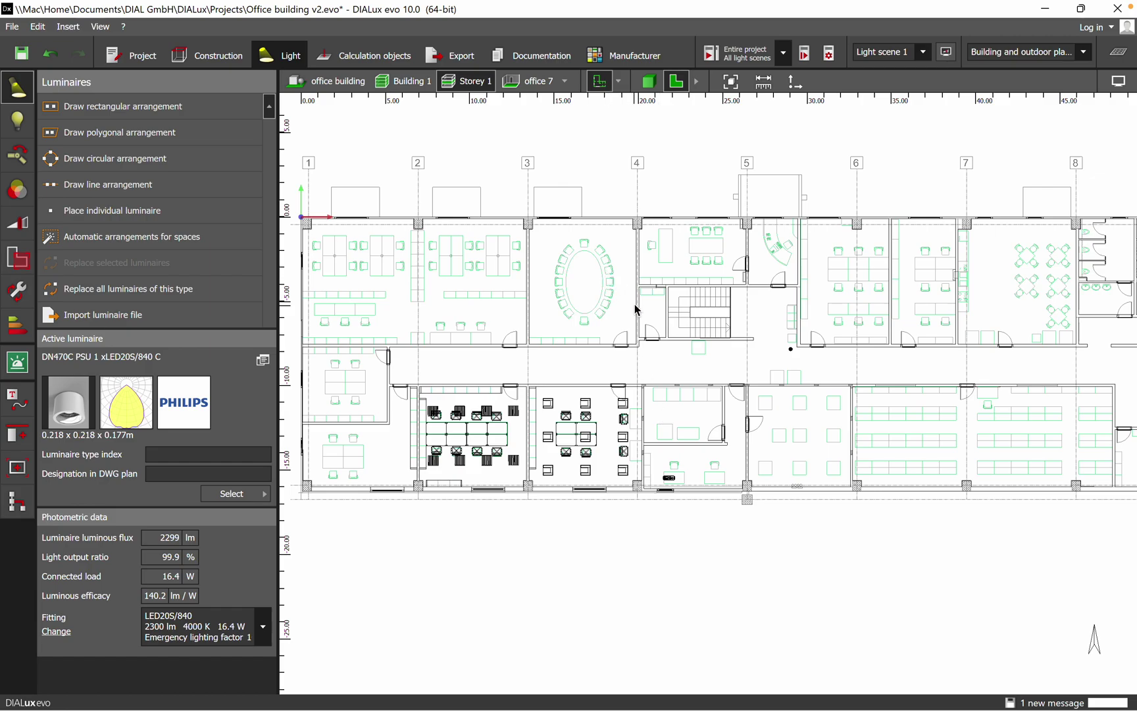
Step: Start an escape route at the corridor's west end door and trace it about 44.35 m along the south wall to the east end
scroll(659, 311, "down", 2)
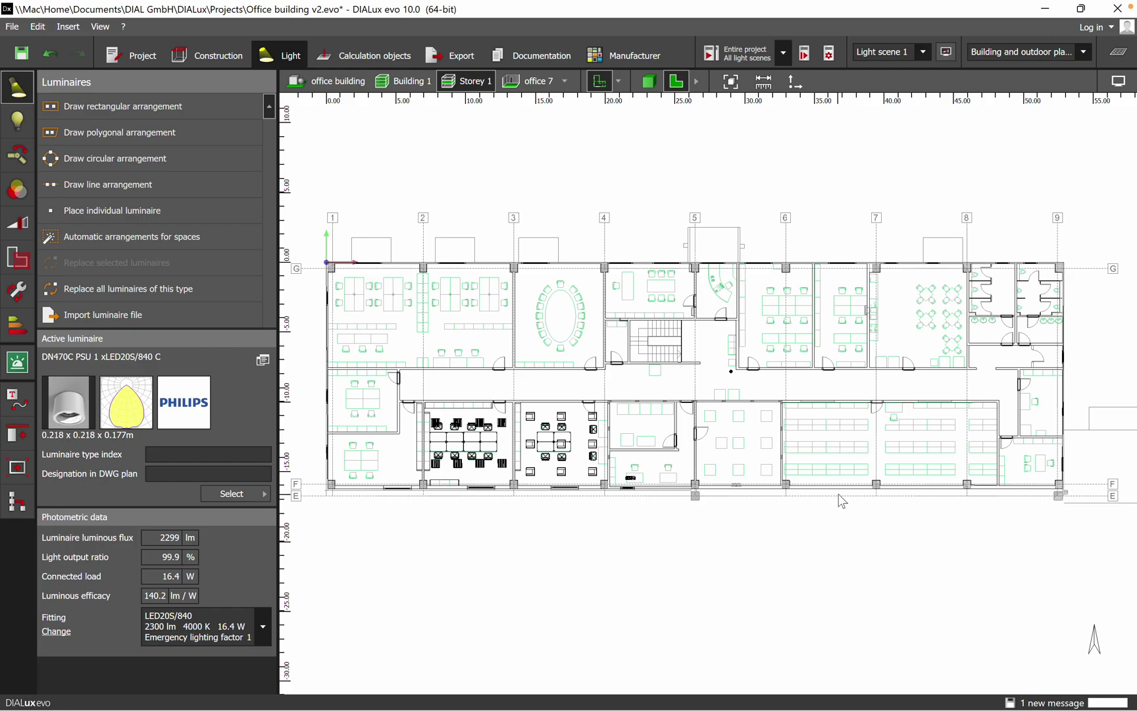
left_click(368, 57)
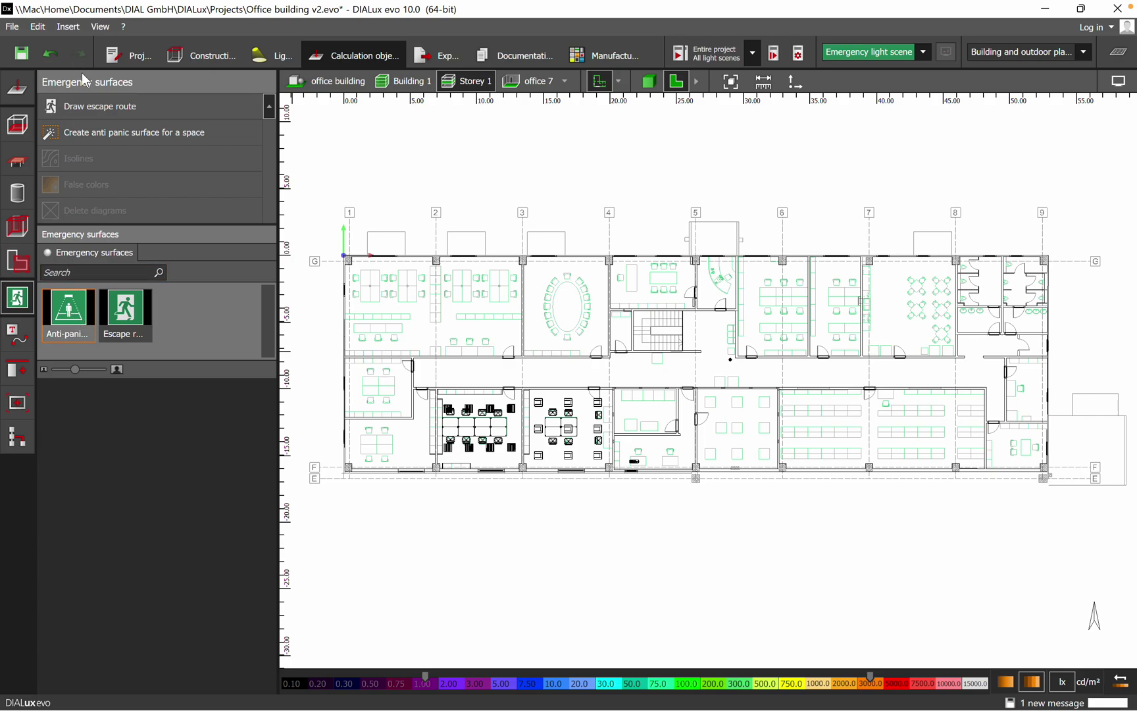
left_click(88, 105)
scroll(583, 349, "up", 10)
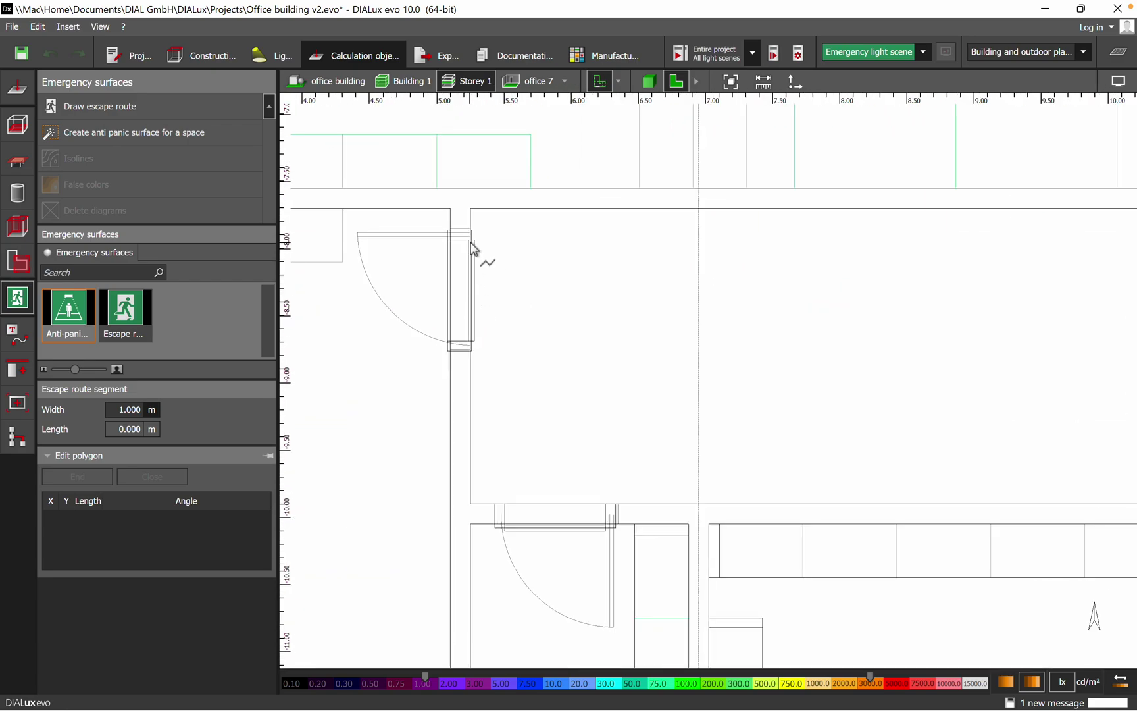
left_click(471, 249)
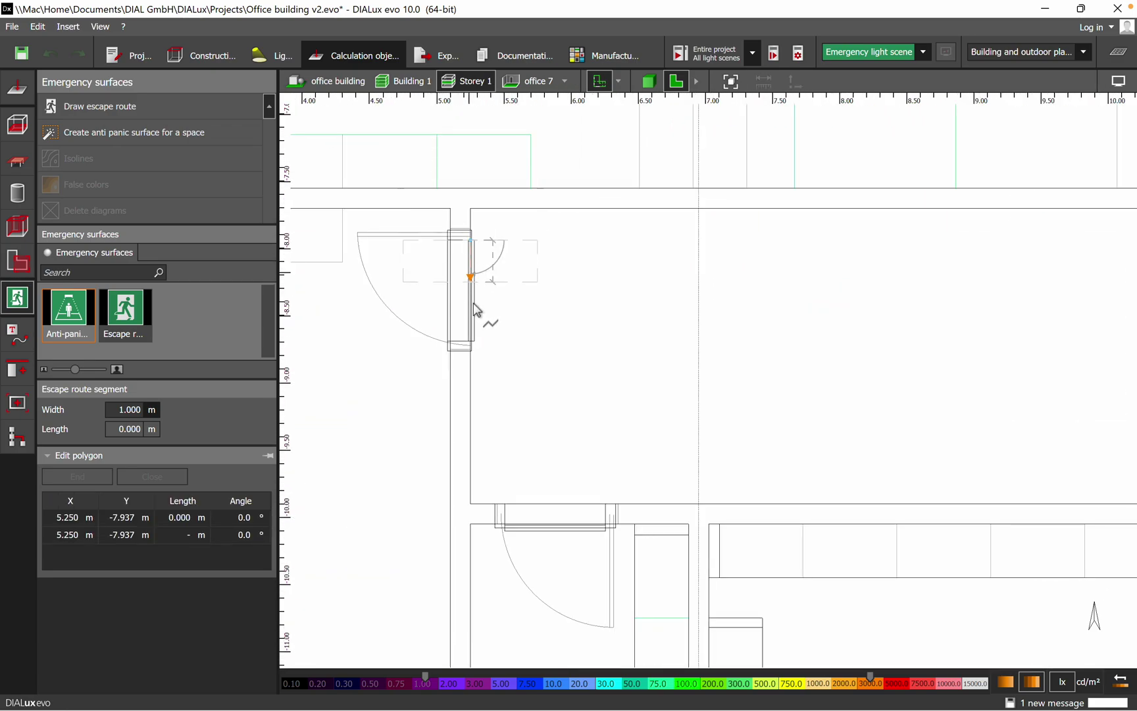
left_click(470, 449)
scroll(466, 459, "down", 3)
scroll(514, 459, "down", 5)
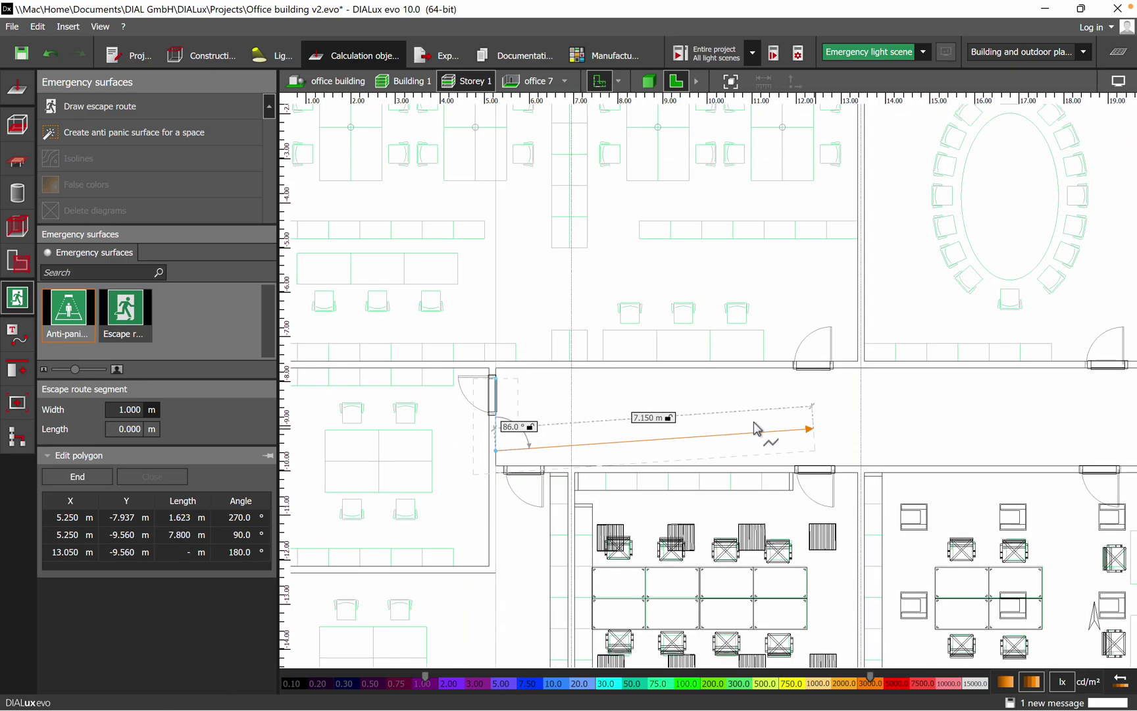
scroll(837, 437, "up", 10)
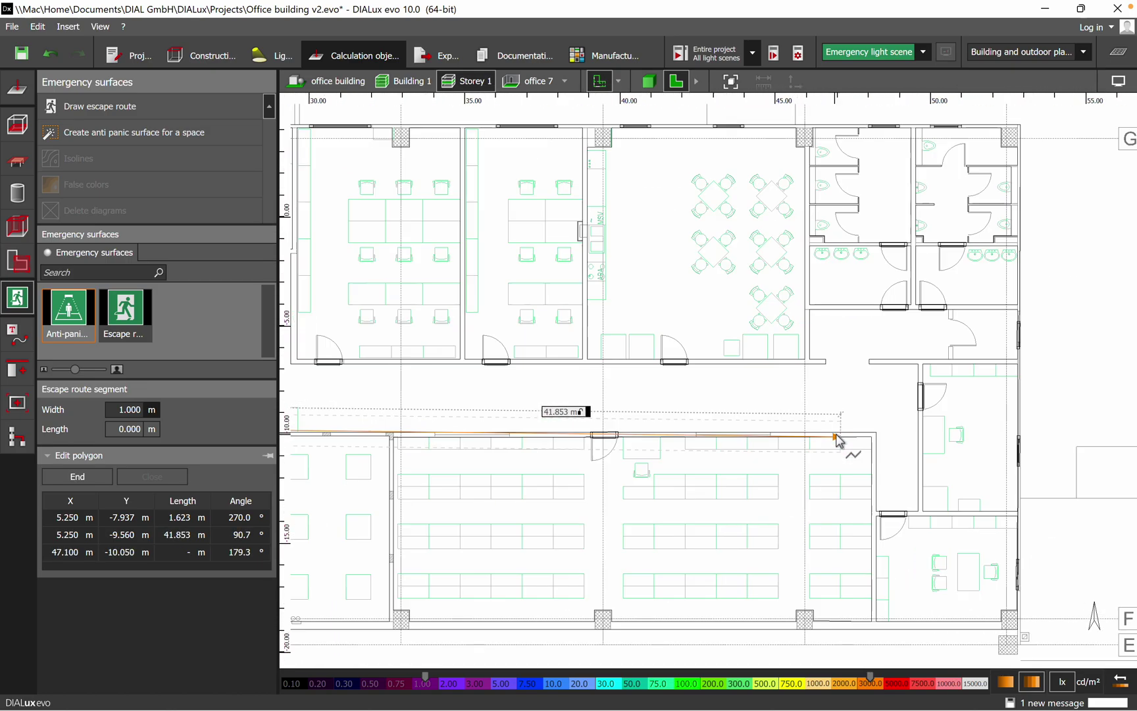
left_click(999, 428)
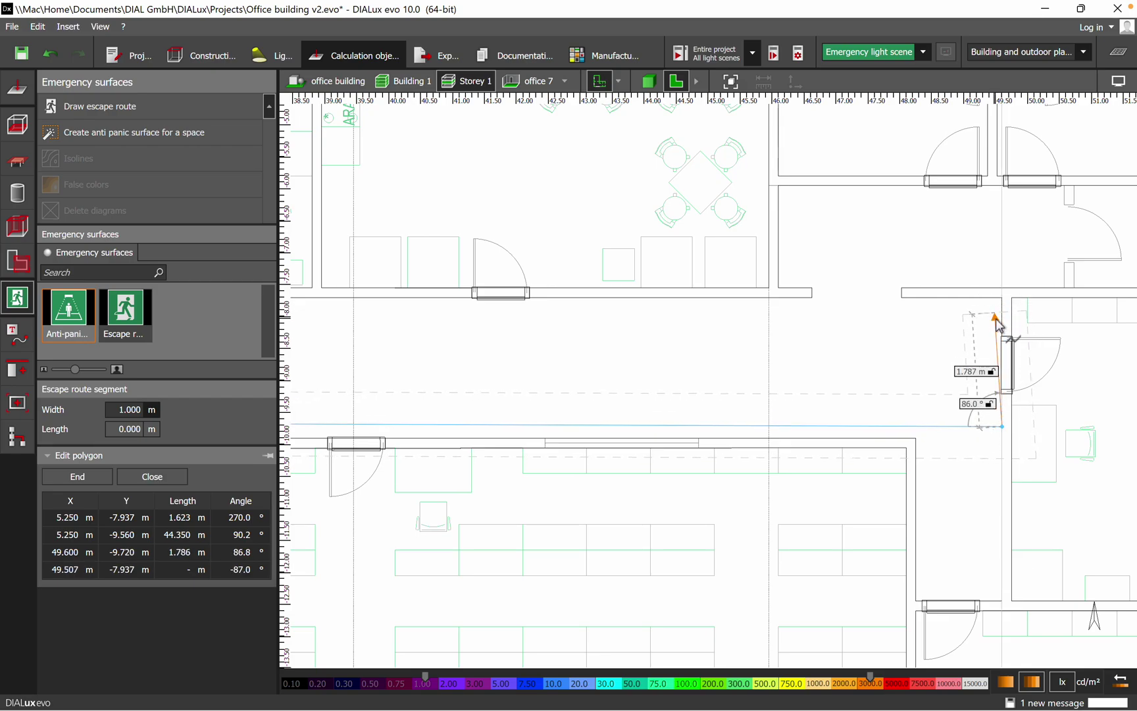
Step: Continue the escape route outline around the corridor's east end and the lobby outside the washrooms, about 6.7 m along its north wall
left_click(1002, 300)
left_click(903, 297)
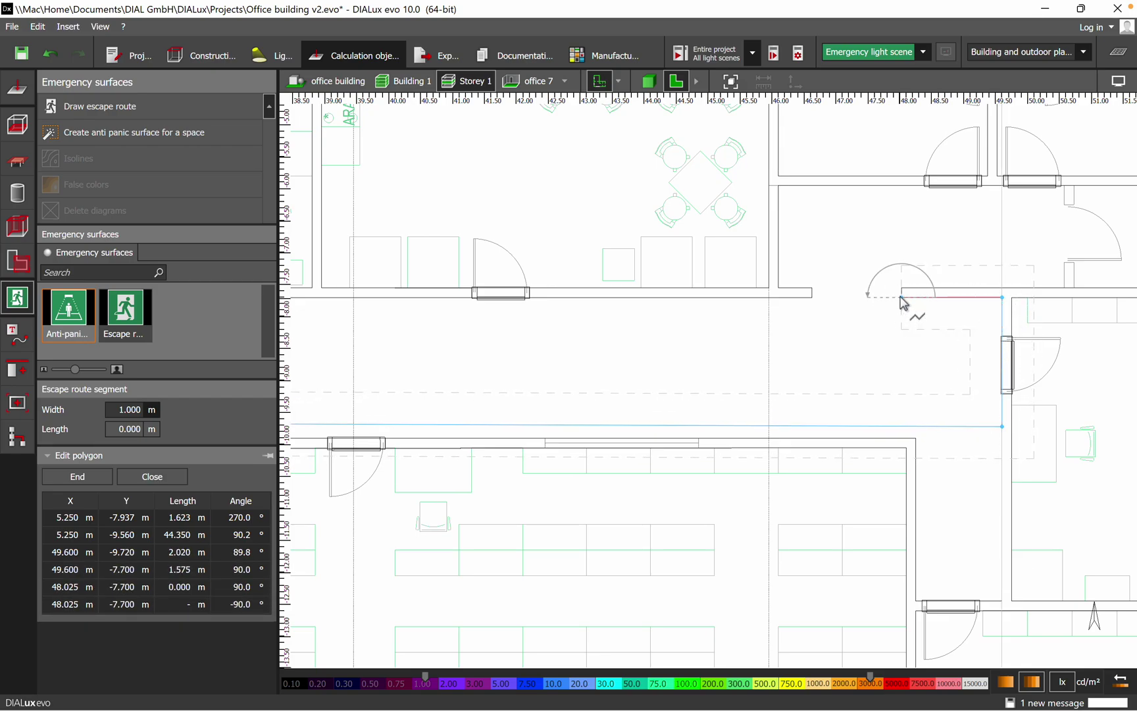
left_click(904, 290)
scroll(825, 295, "down", 3)
scroll(901, 261, "up", 3)
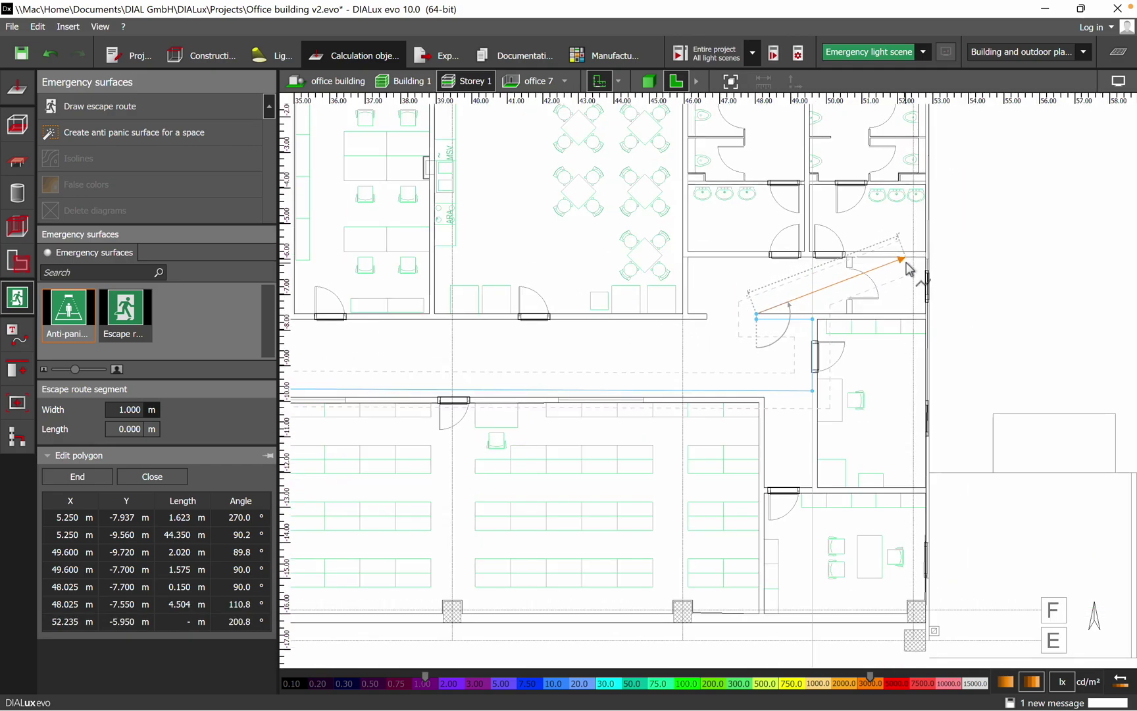
left_click(947, 368)
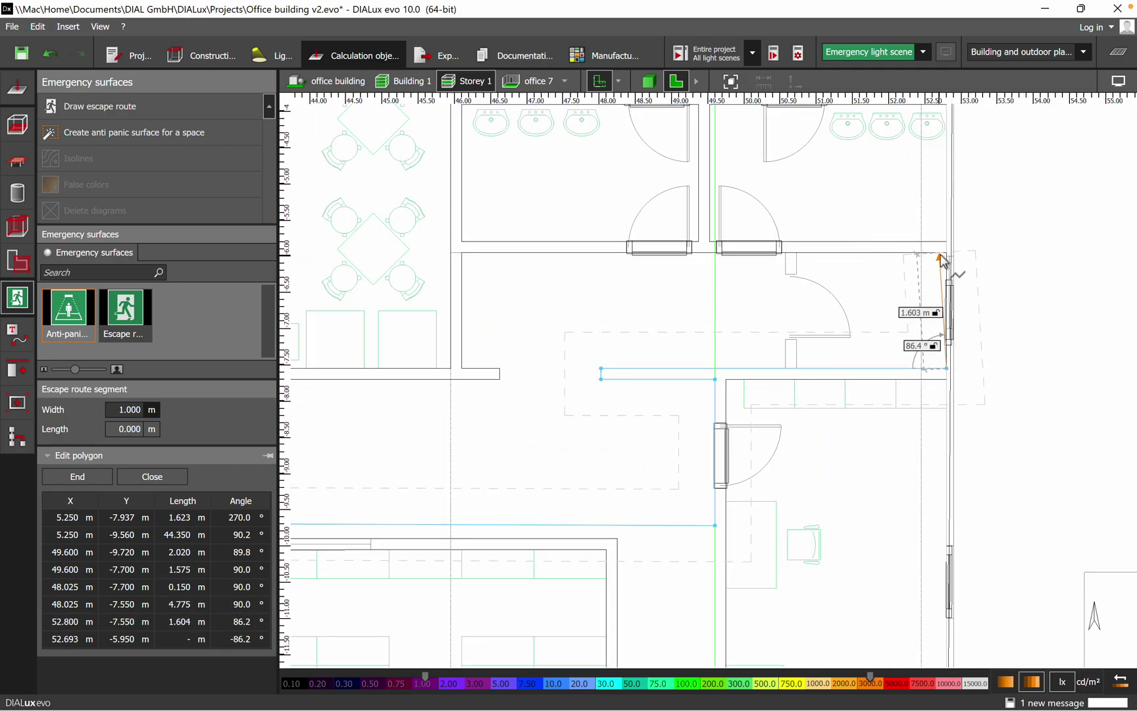
left_click(947, 254)
left_click(461, 252)
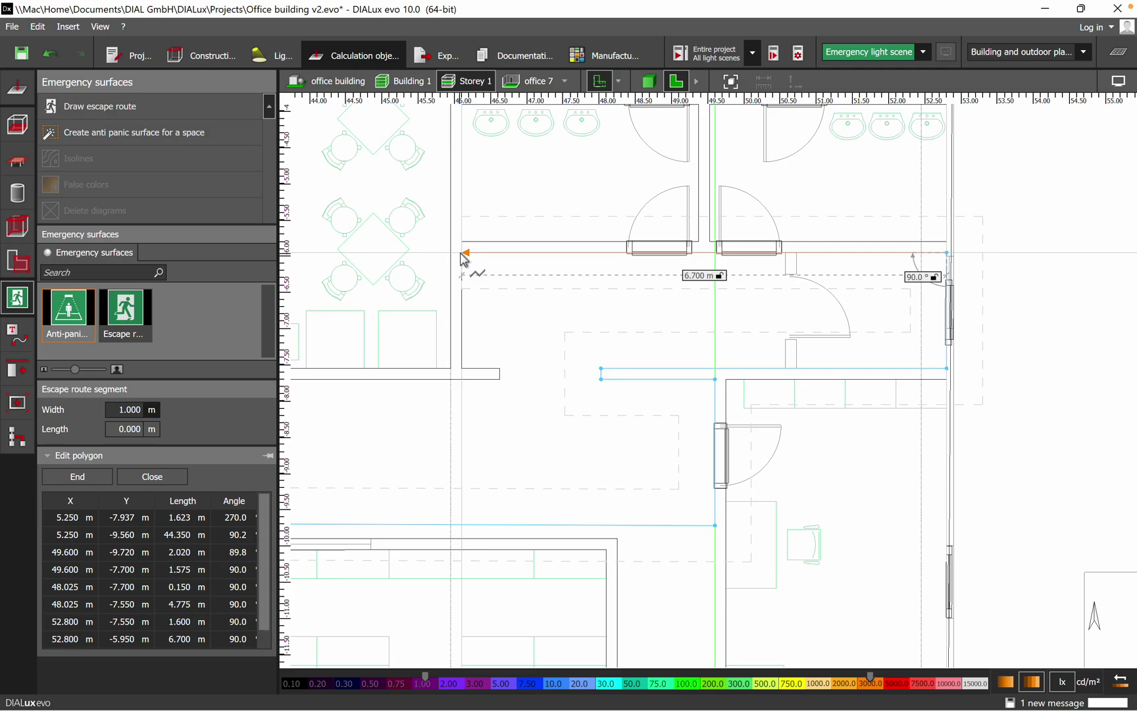
left_click(461, 368)
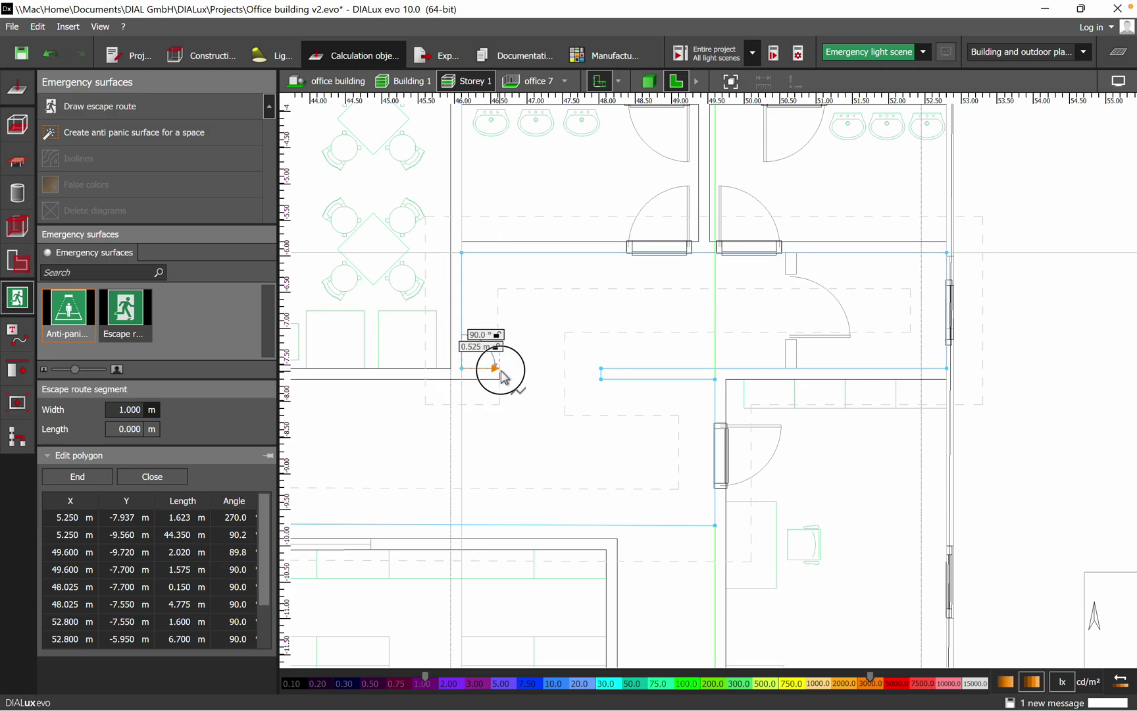
Step: Run the escape route outline back along the corridor's north wall to the west end door and close the polygon
scroll(499, 386, "down", 6)
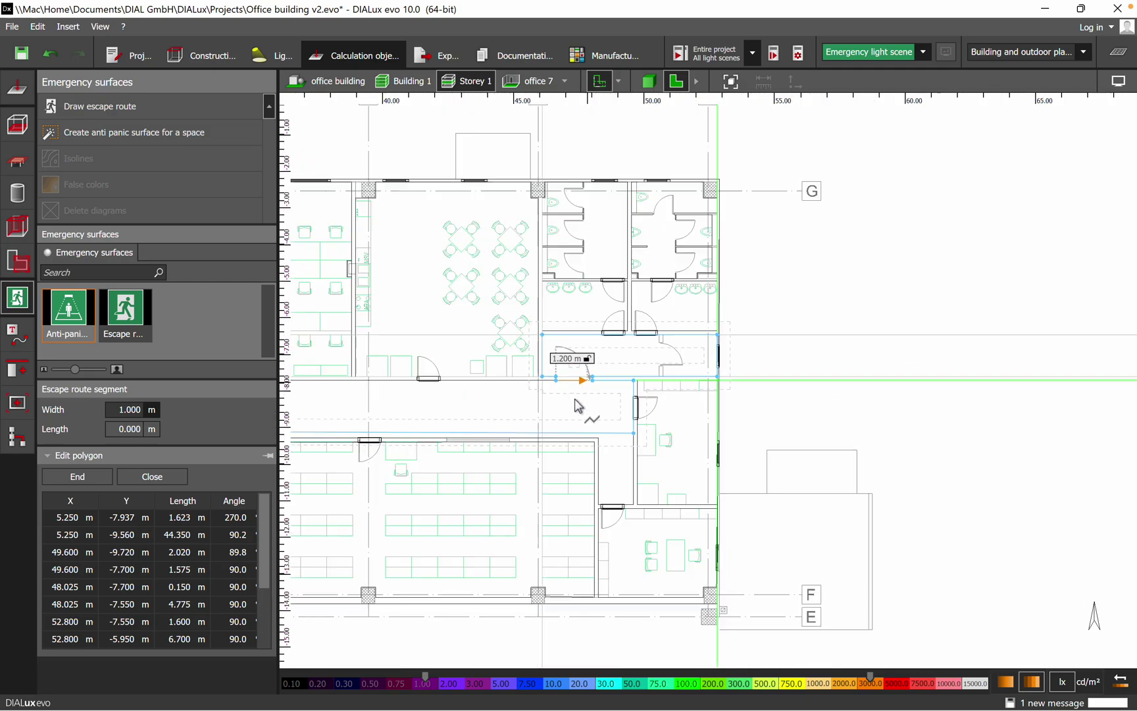
scroll(488, 454, "up", 8)
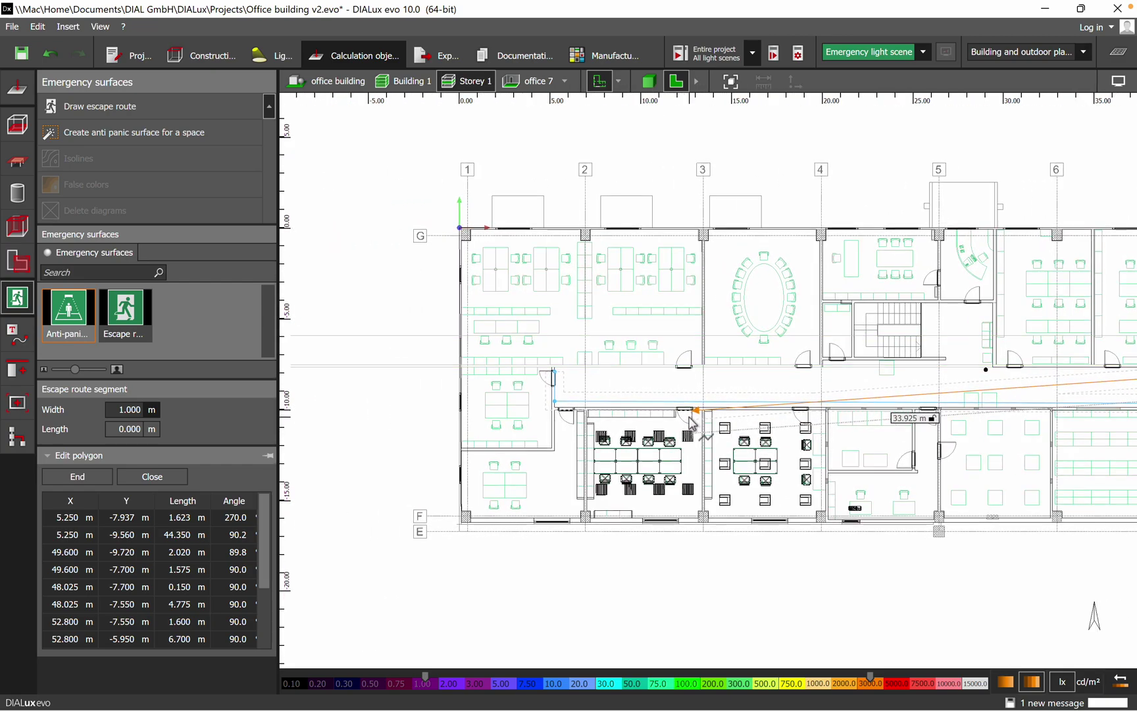
scroll(603, 355, "up", 2)
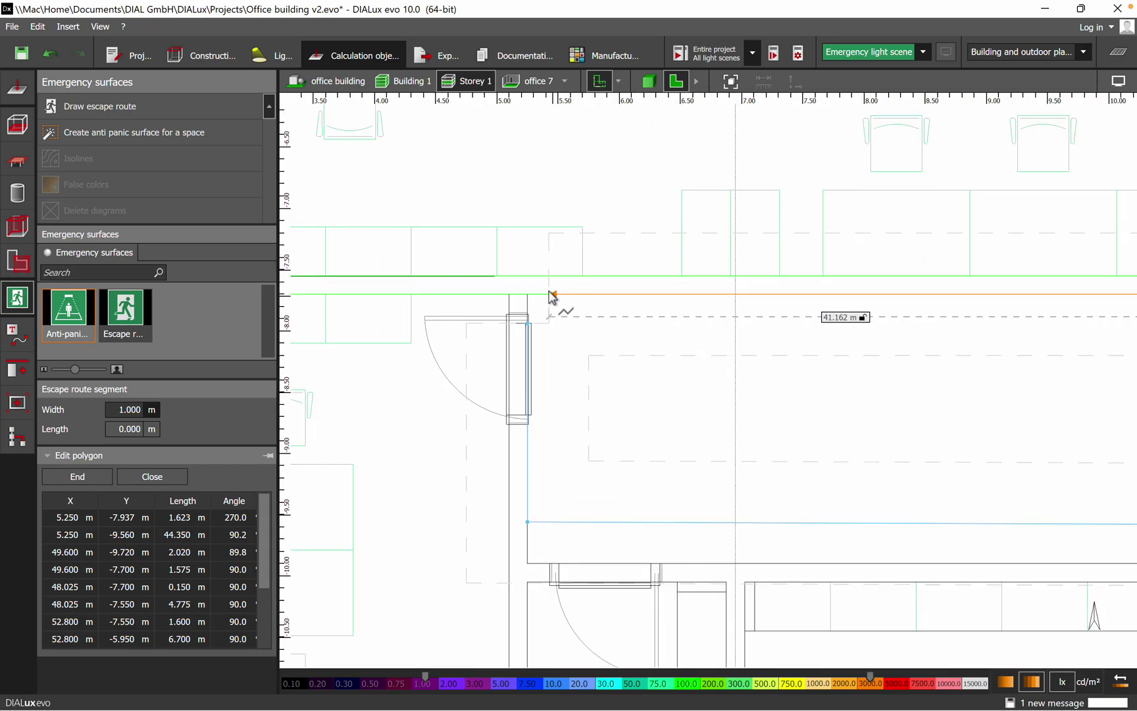
left_click(528, 295)
left_click(527, 321)
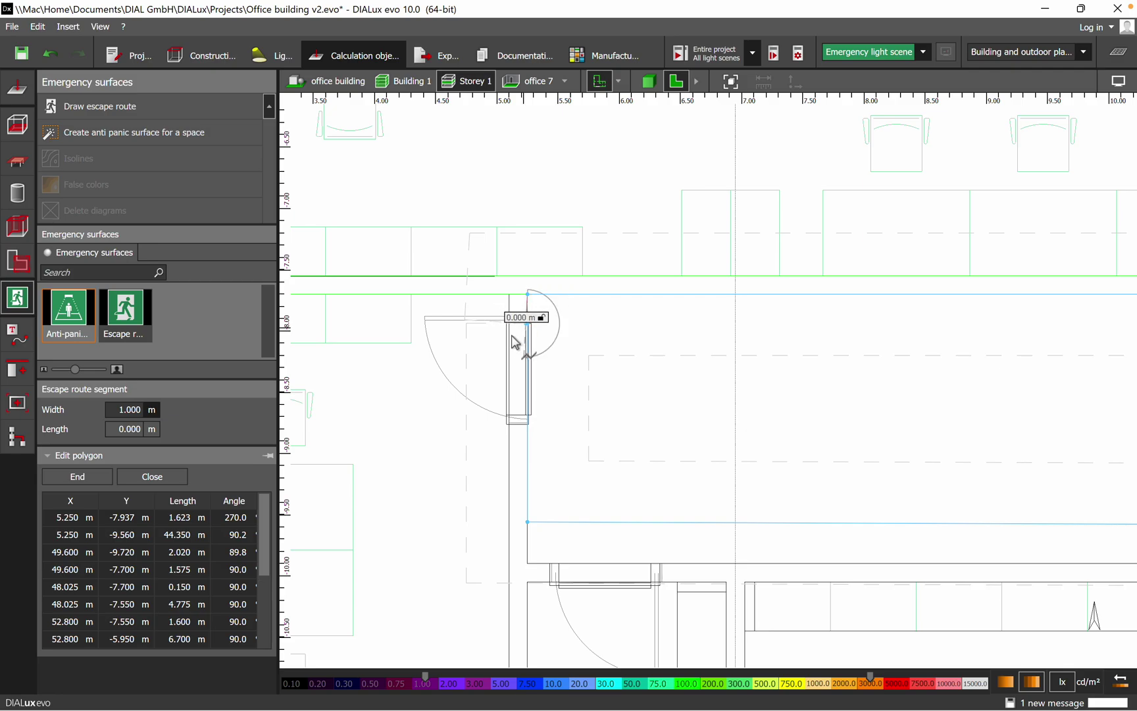
left_click(146, 477)
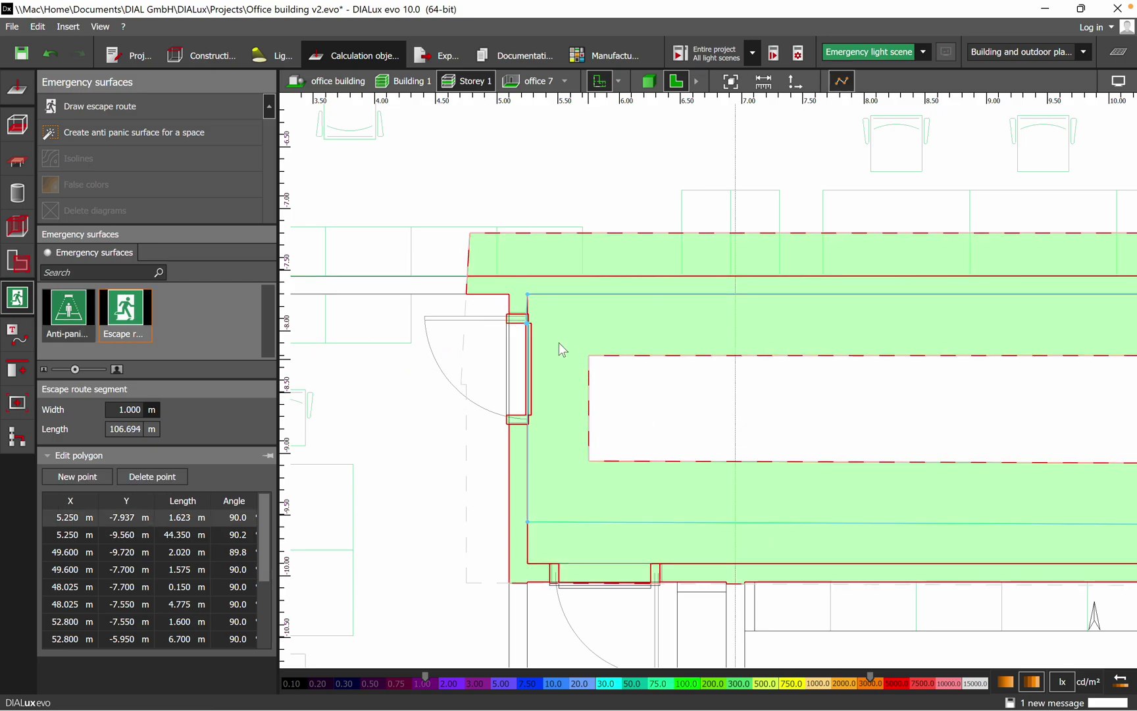
Step: Draw a closed escape route outline, about 1.2 by 5.8 m, from the eight-desk office's door to its south wall
scroll(427, 293, "down", 10)
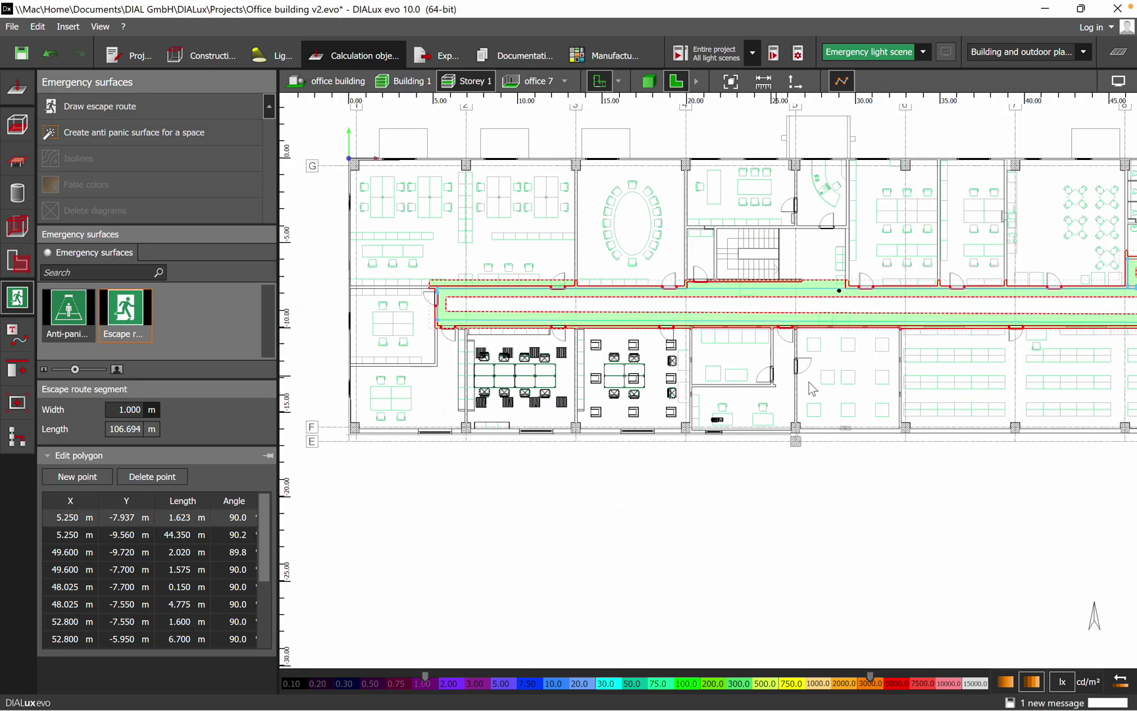
scroll(810, 385, "down", 3)
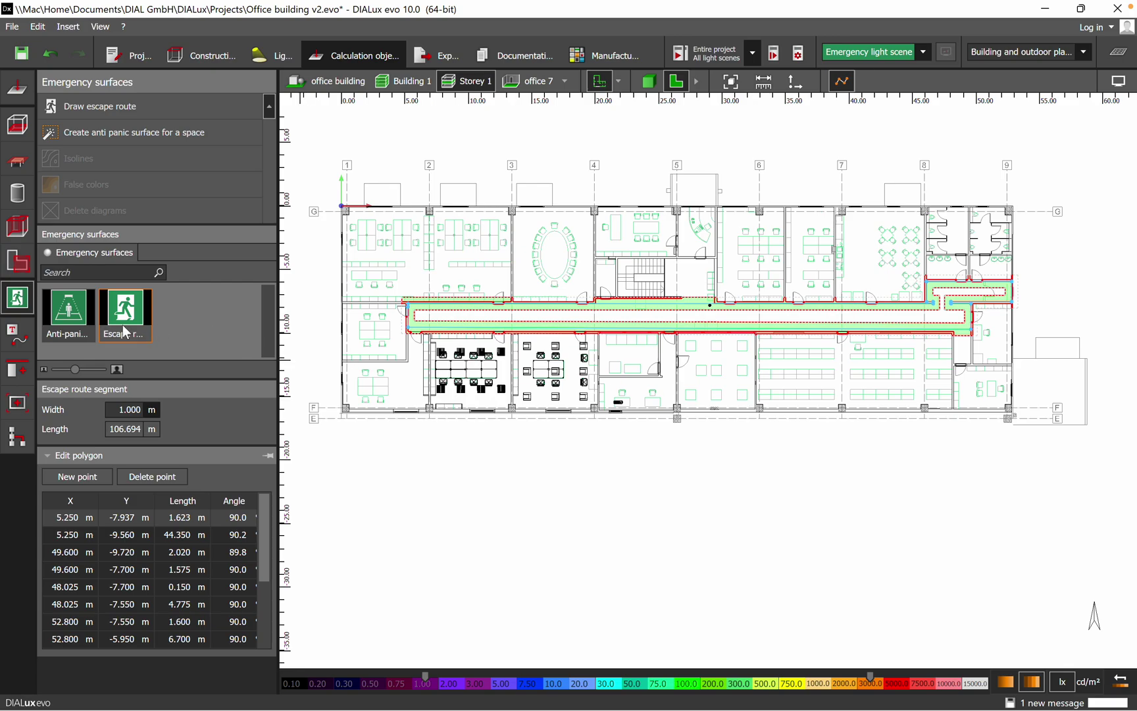
scroll(448, 392, "up", 5)
middle_click_drag(450, 375, 551, 513)
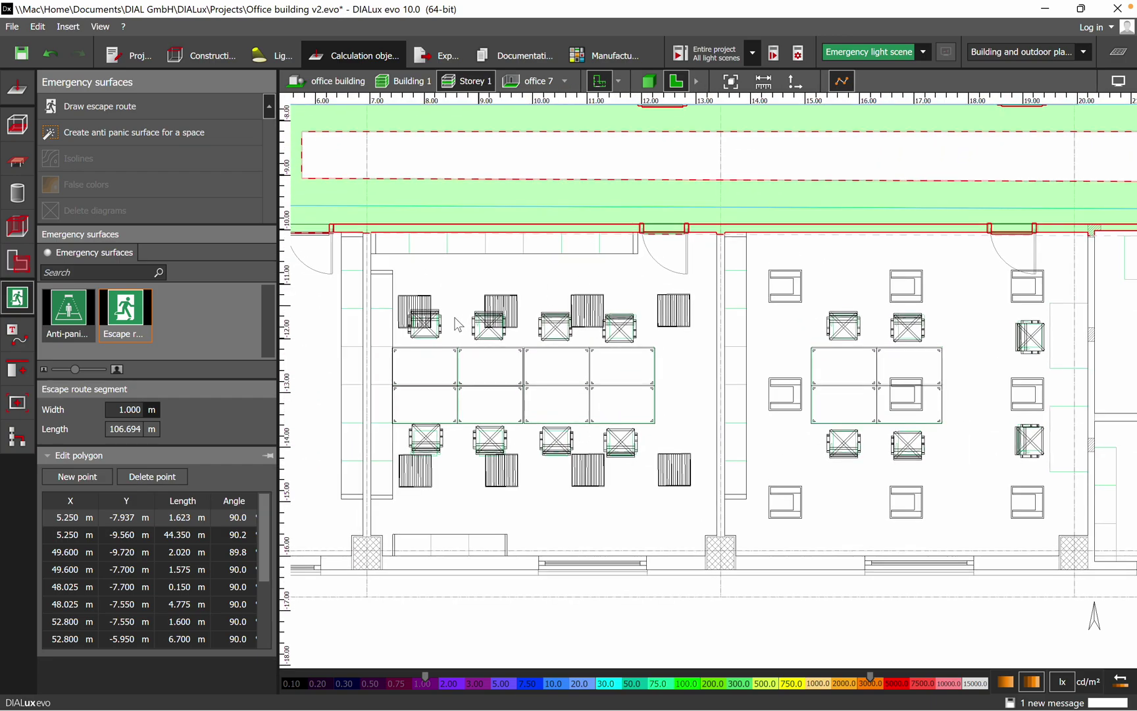
left_click(115, 107)
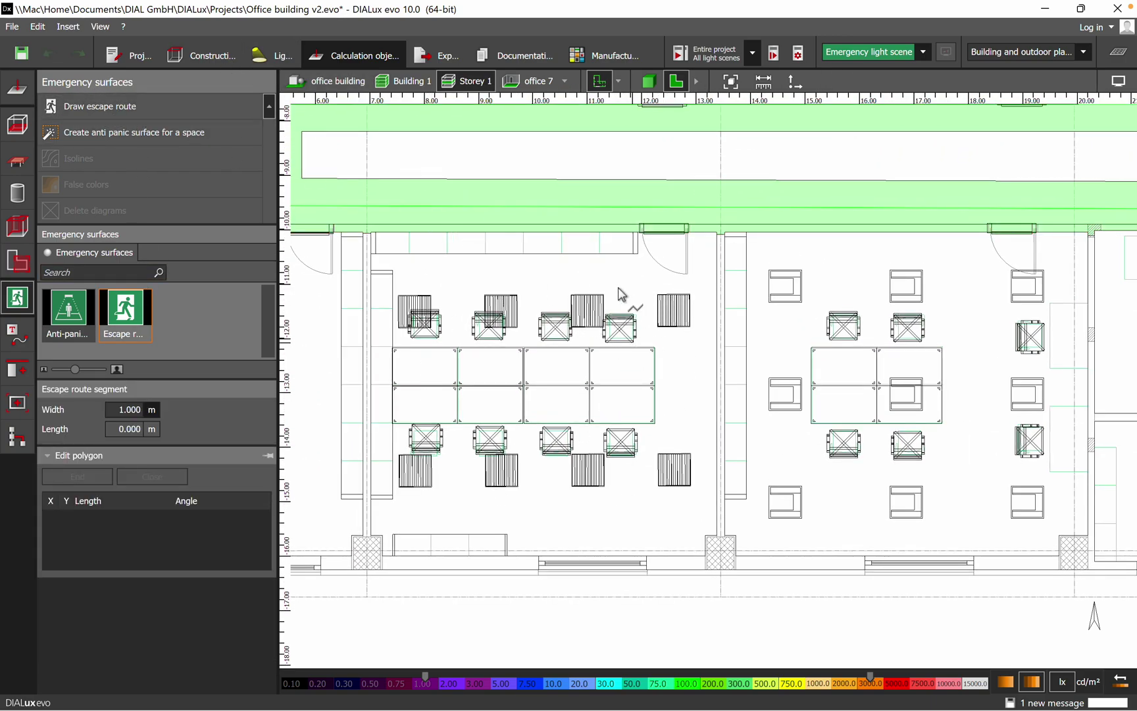
left_click(641, 243)
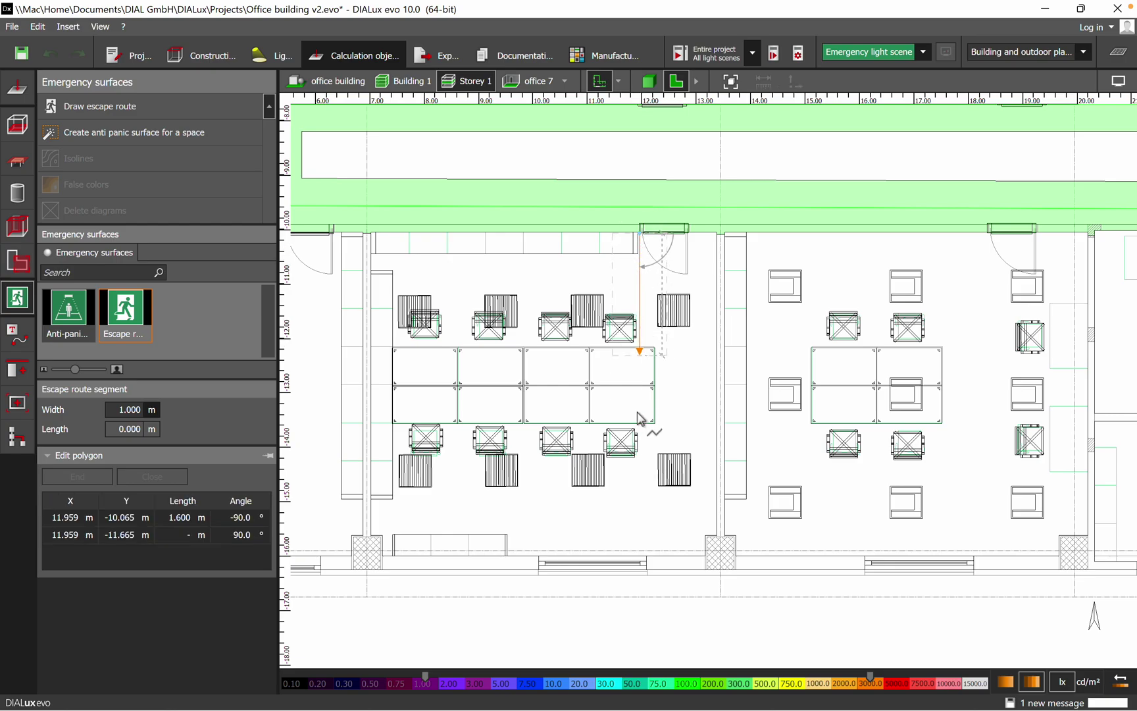
left_click(640, 550)
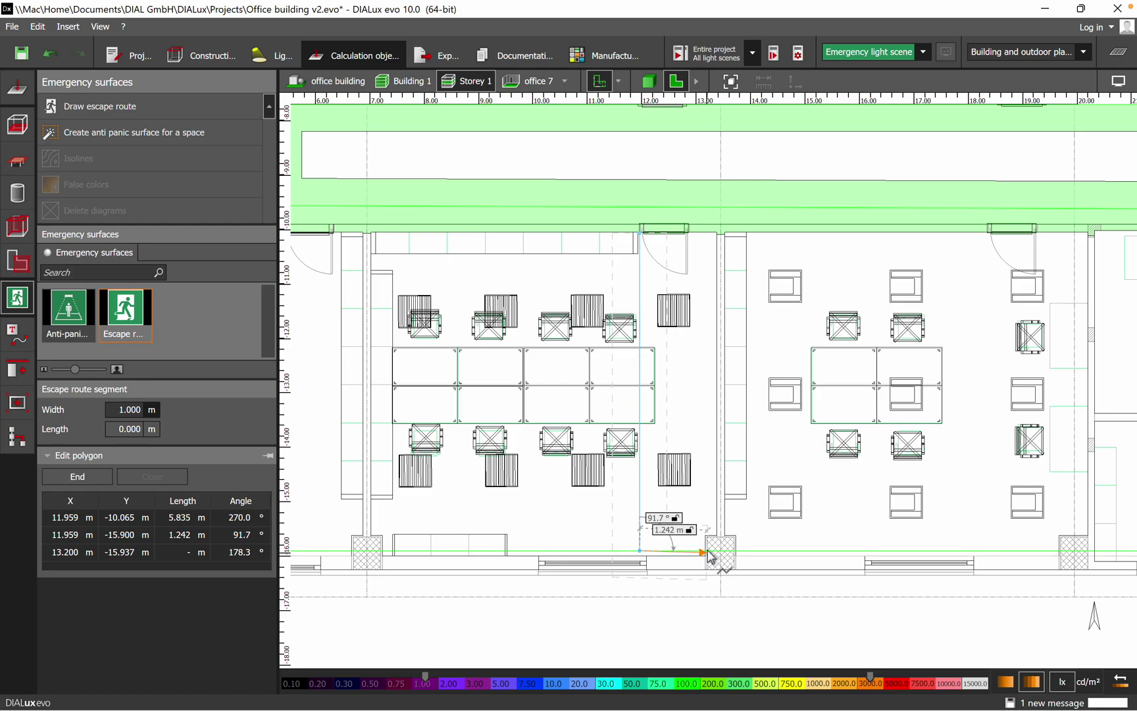
left_click(709, 548)
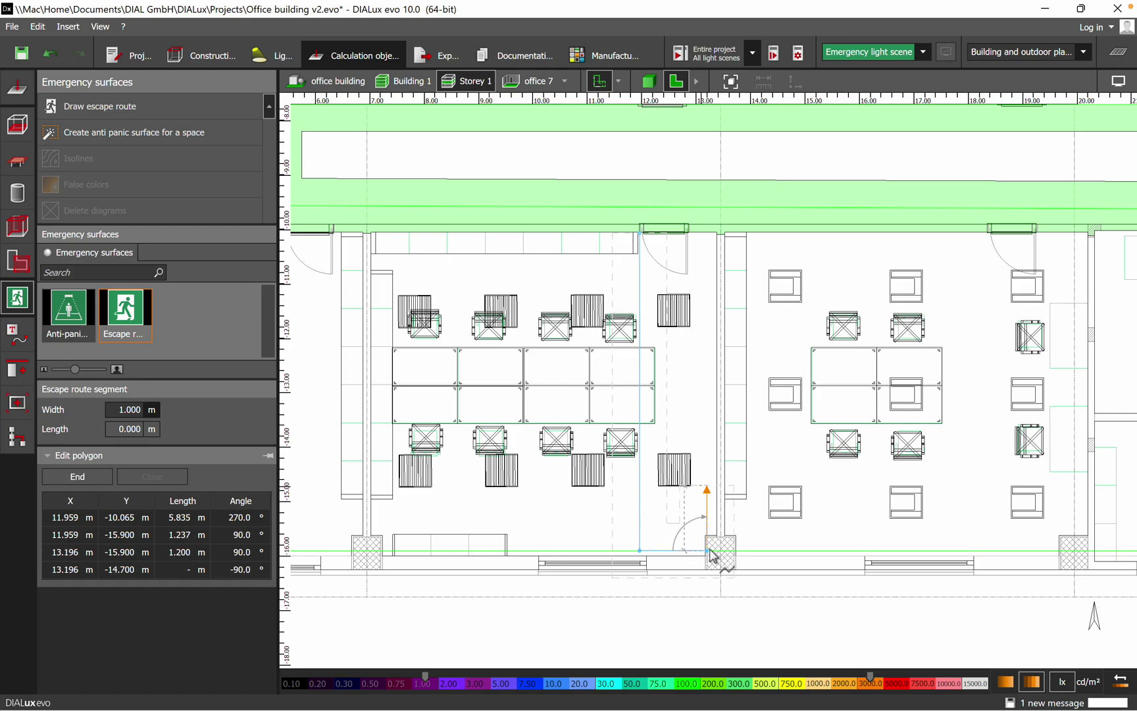
left_click(699, 232)
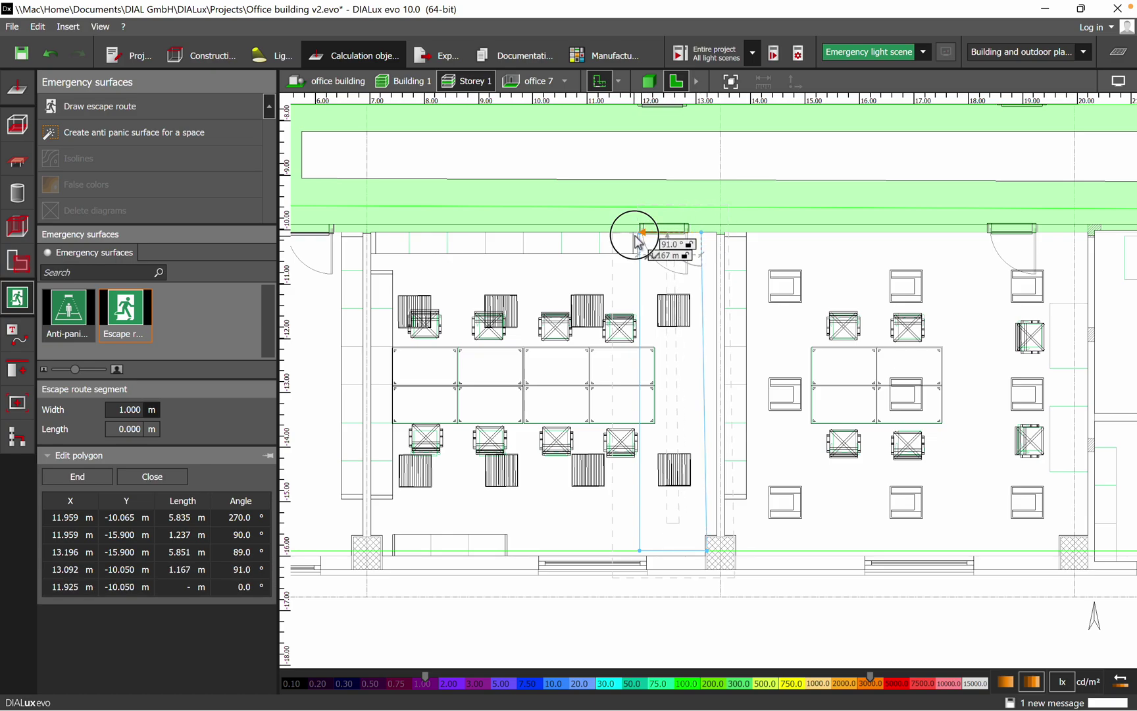
left_click(638, 233)
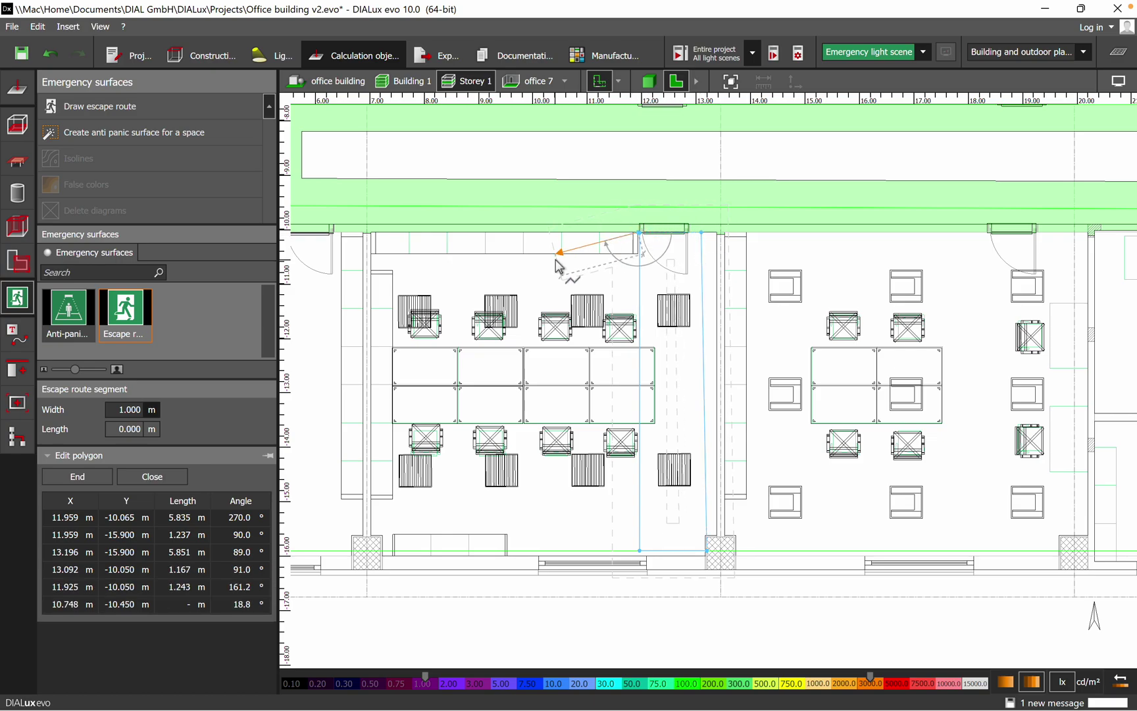
left_click(152, 476)
scroll(622, 414, "down", 2)
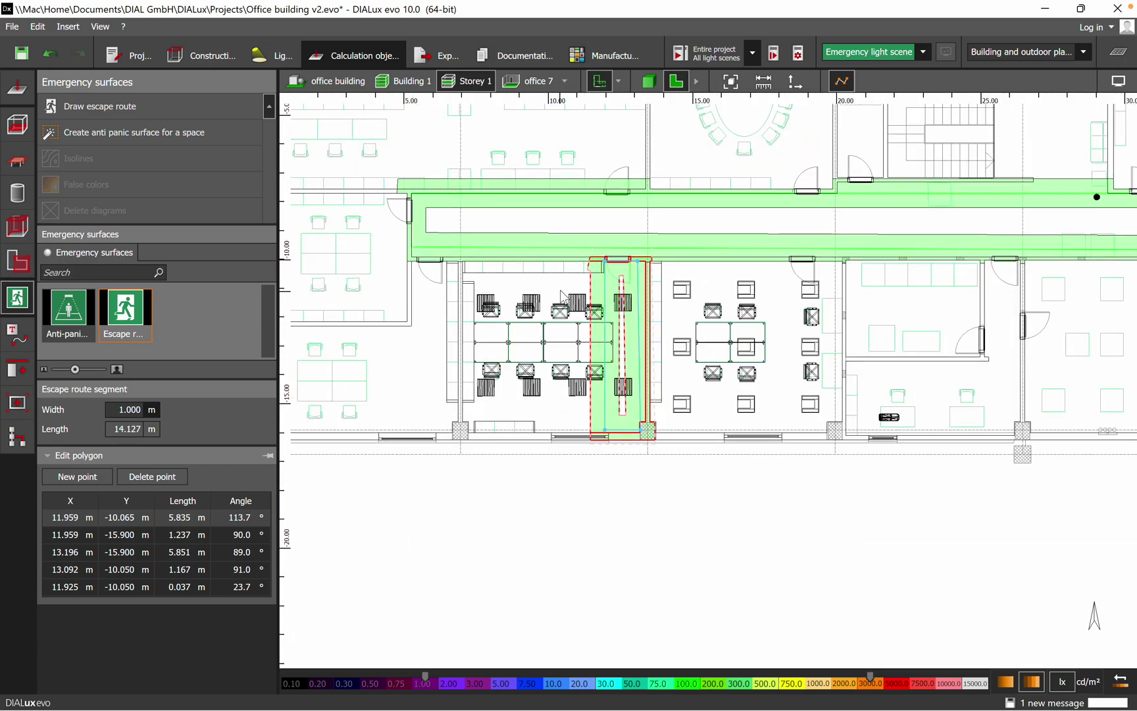
Step: Examine both escape routes across the storey in the floor plan and in the 3D view
scroll(550, 347, "down", 2)
middle_click_drag(703, 311, 696, 370)
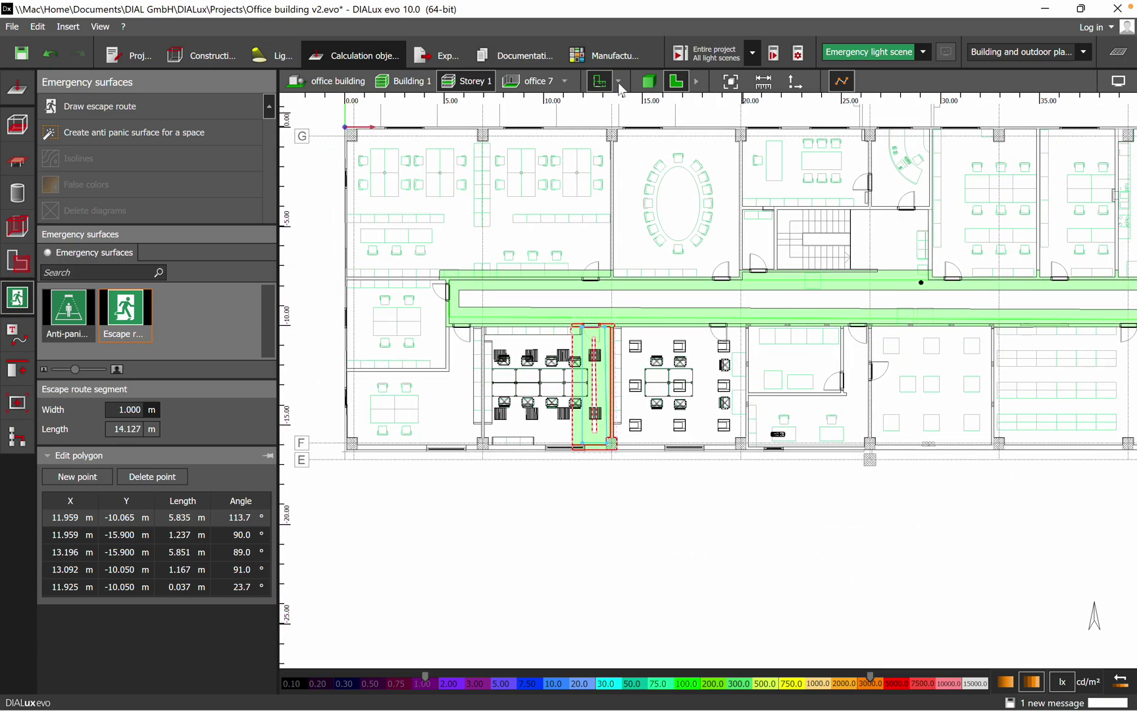
middle_click_drag(754, 341, 671, 351)
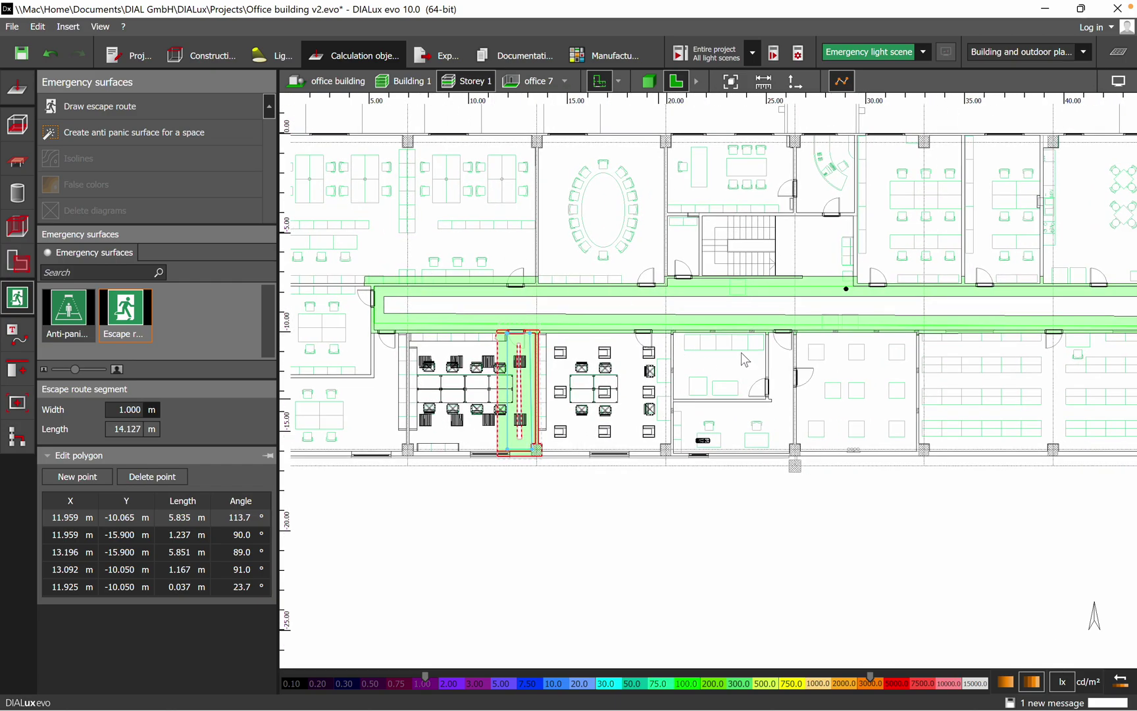
scroll(741, 355, "down", 3)
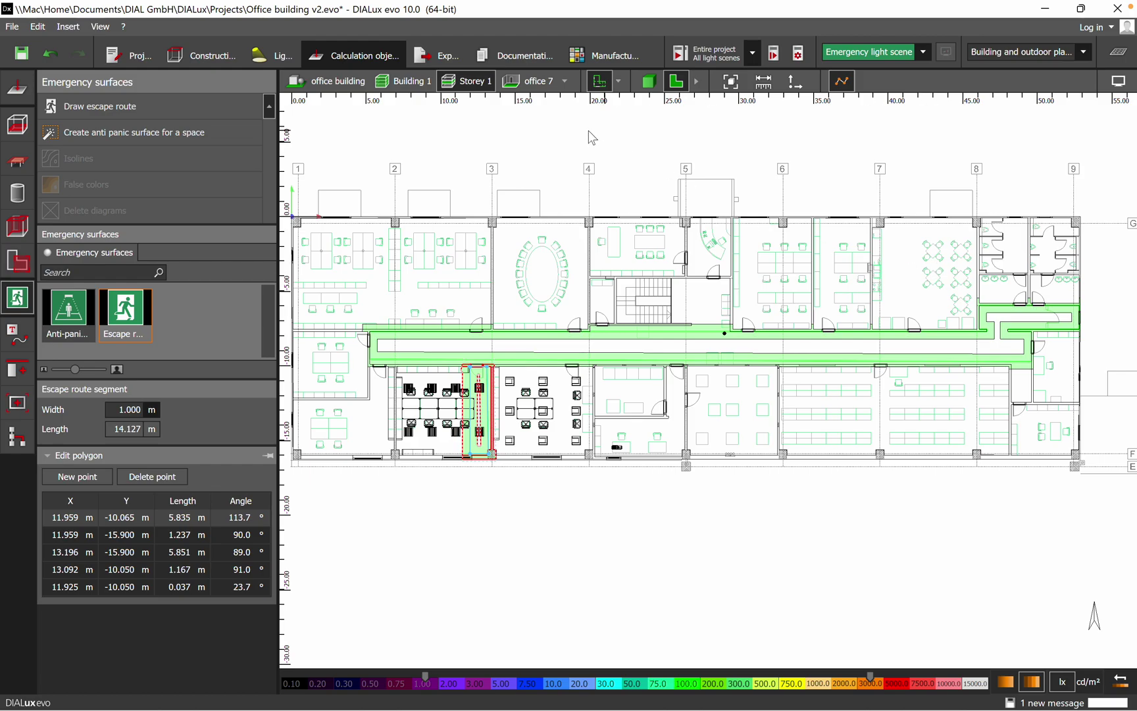
left_click(647, 87)
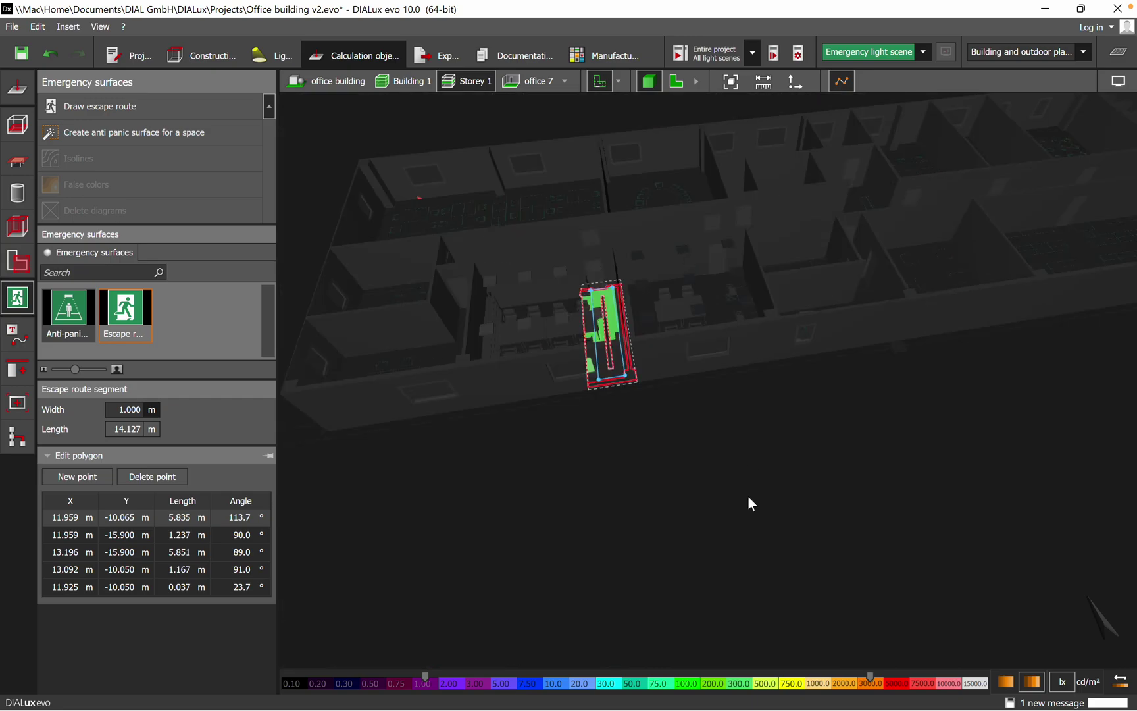
scroll(744, 526, "down", 5)
left_click_drag(717, 505, 795, 416)
left_click_drag(774, 506, 629, 434)
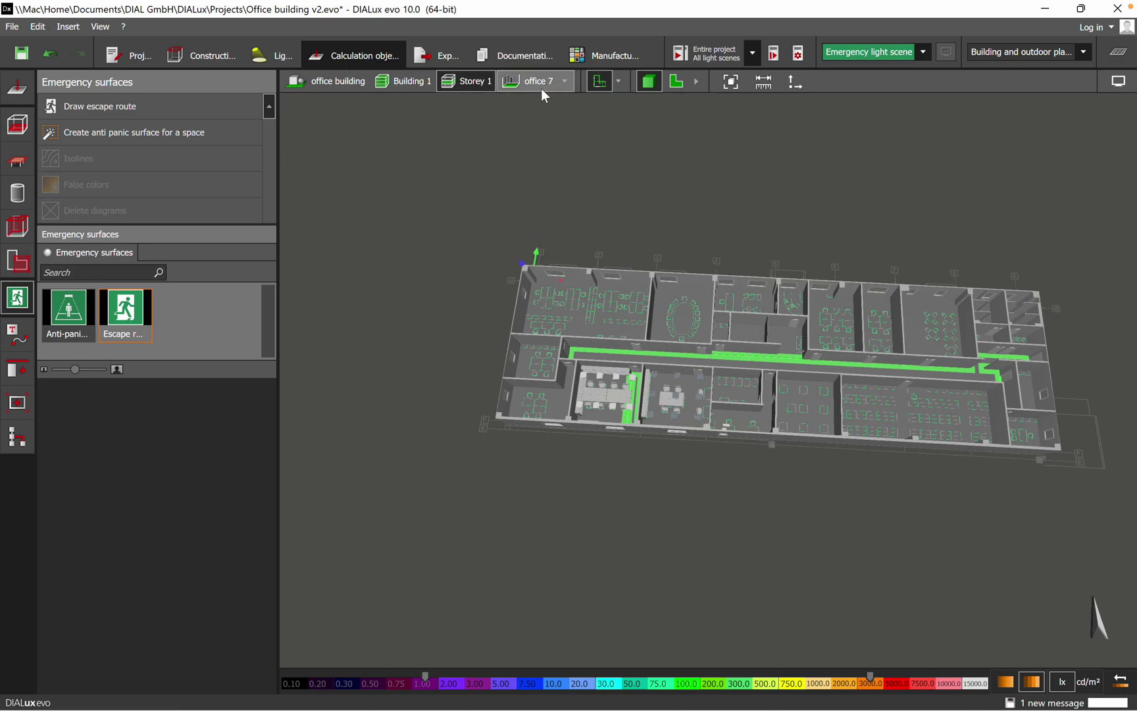
Step: Show Building 1 in floor plan view, declining to save the project
left_click(396, 83)
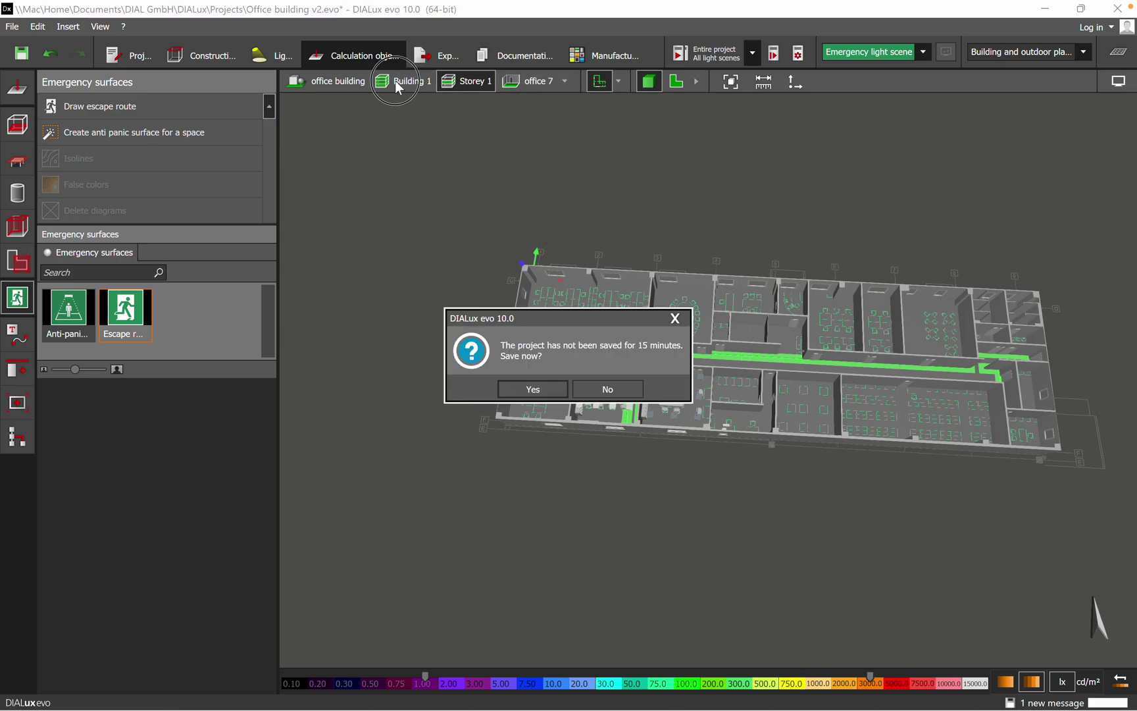
left_click(621, 387)
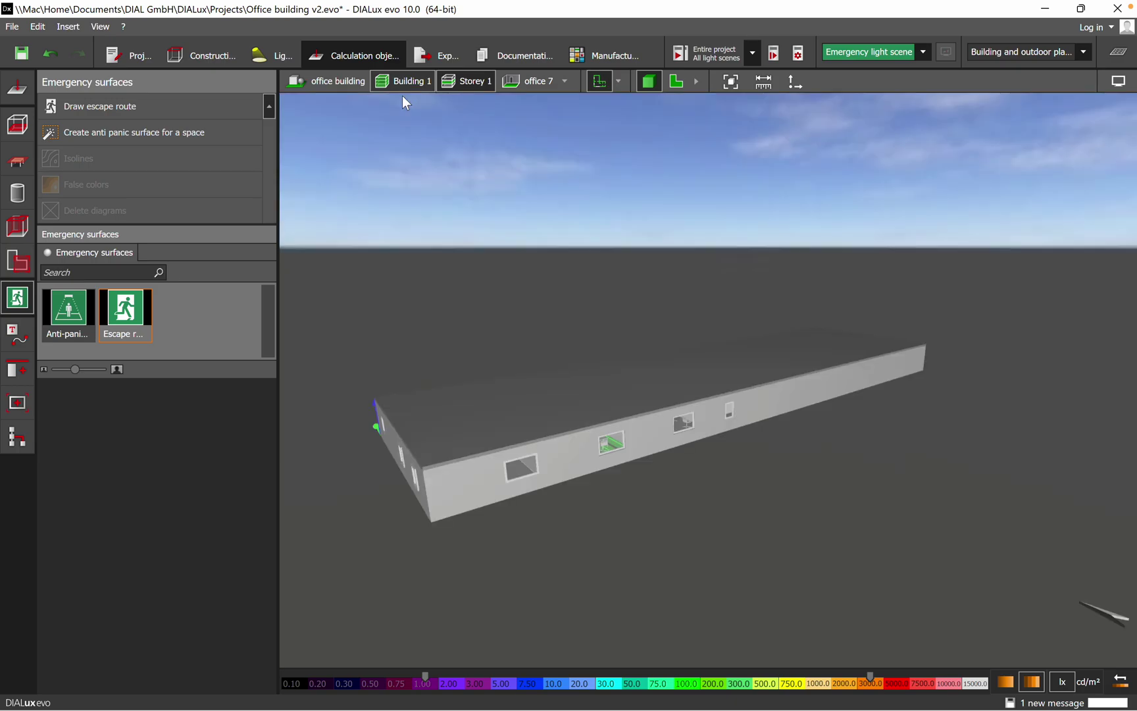
left_click(677, 80)
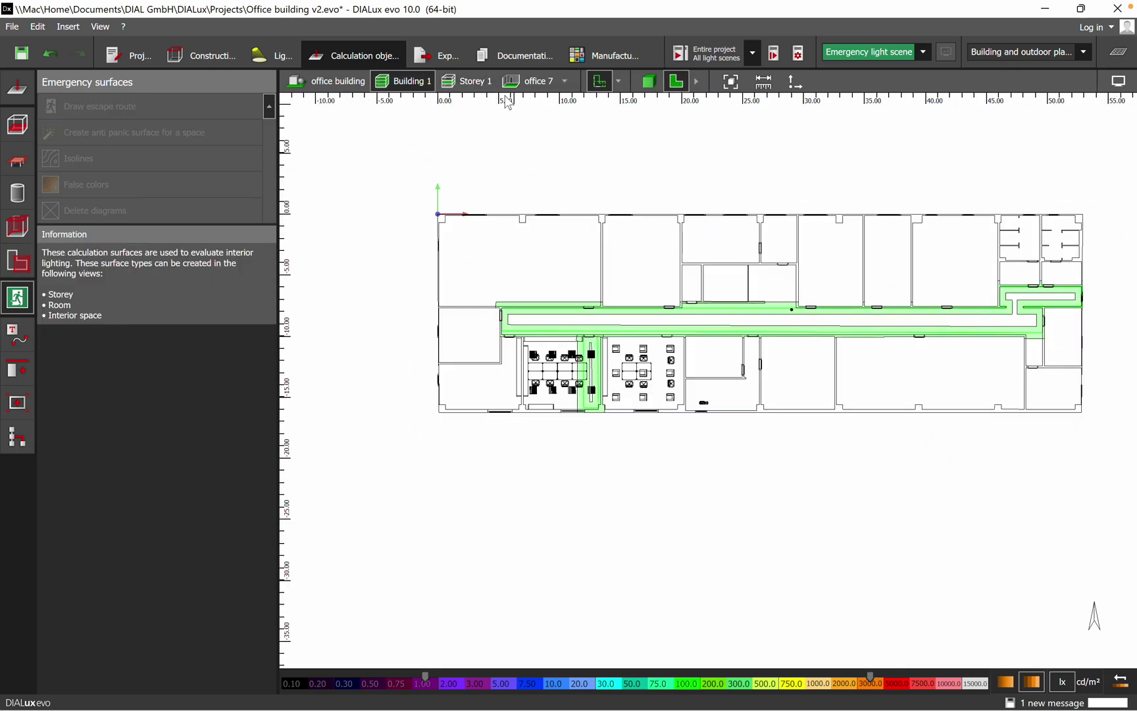
Step: Open the corridor space of Storey 1 in plan and examine its escape routes from the west end to the east exit
left_click(467, 81)
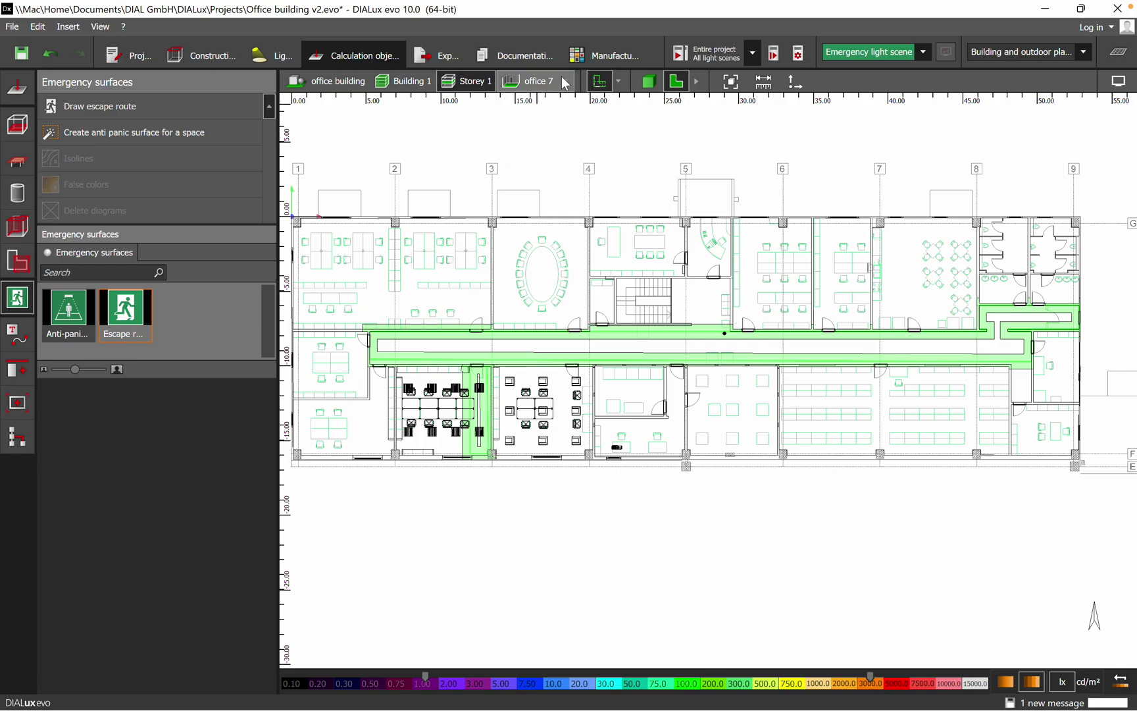
left_click(564, 80)
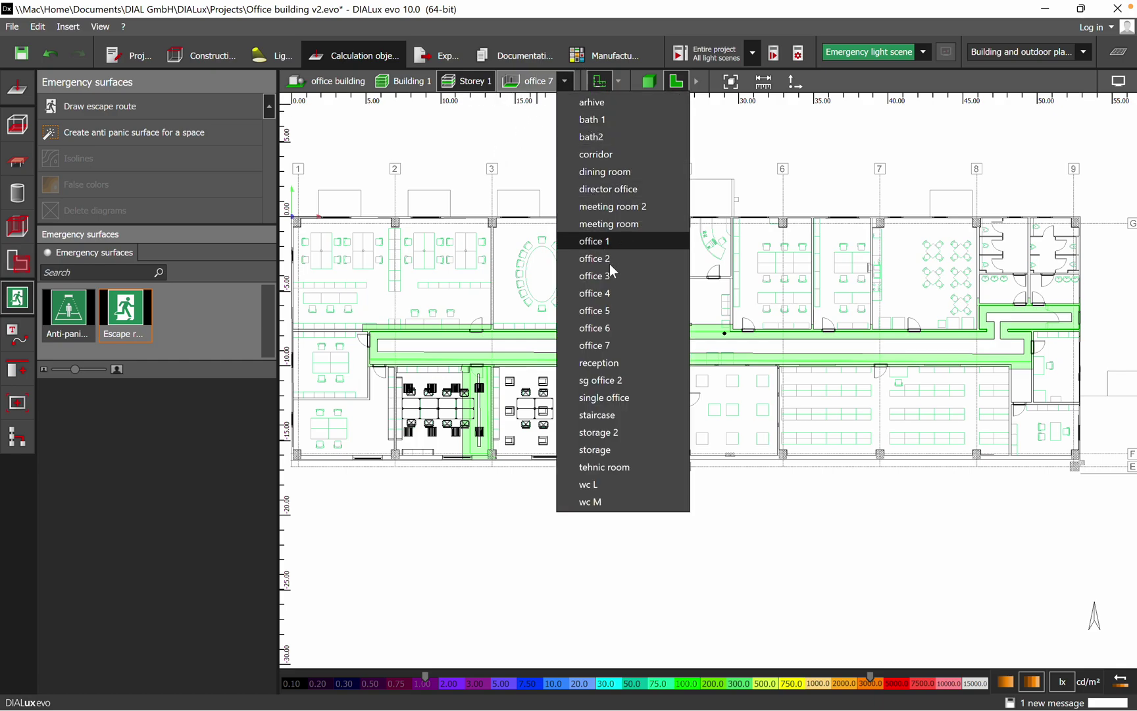
left_click(619, 156)
scroll(661, 386, "down", 2)
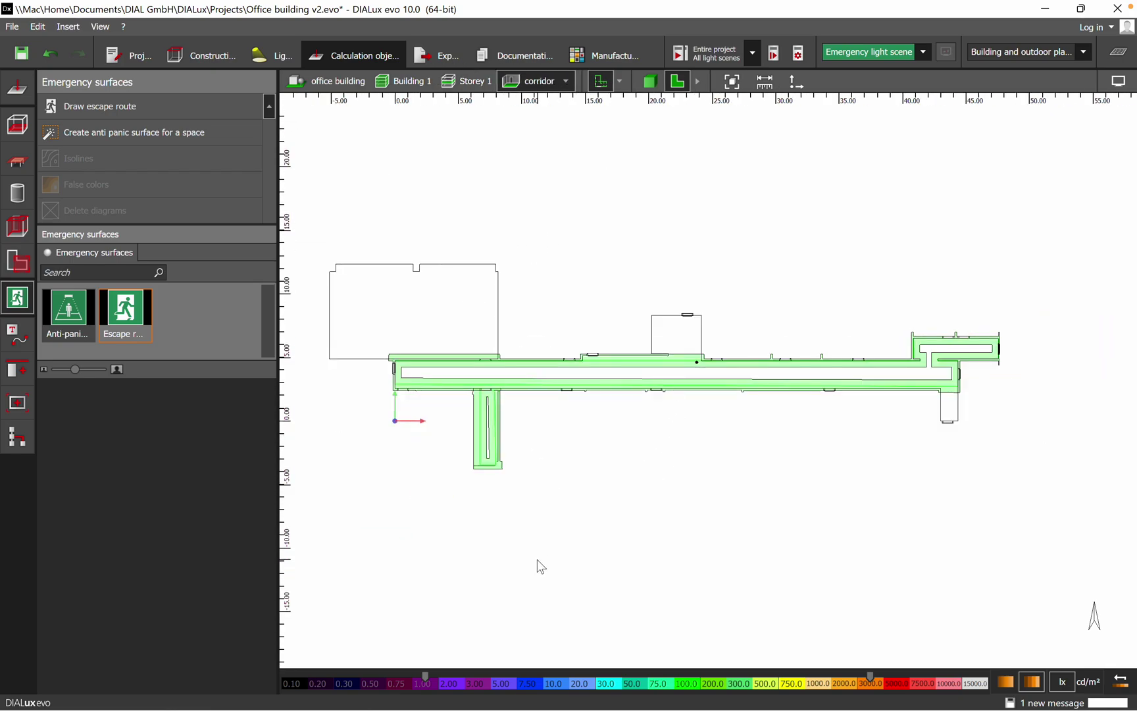
right_click_drag(647, 478, 574, 406)
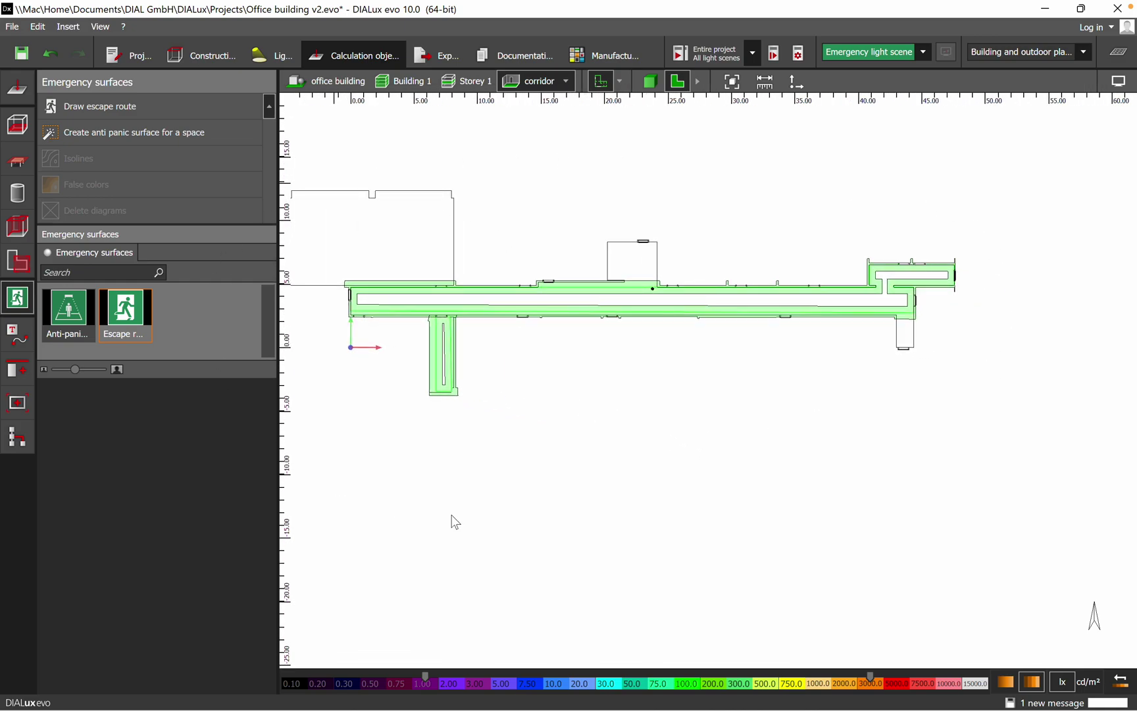
right_click_drag(562, 354, 698, 378)
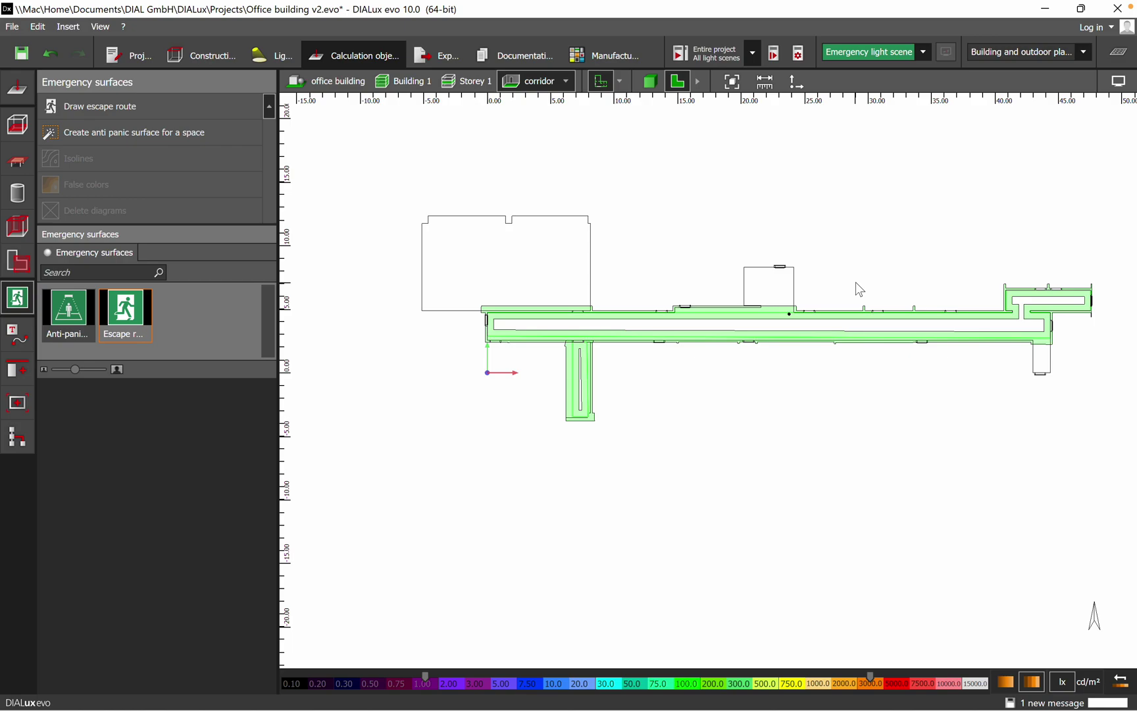
scroll(586, 433, "up", 4)
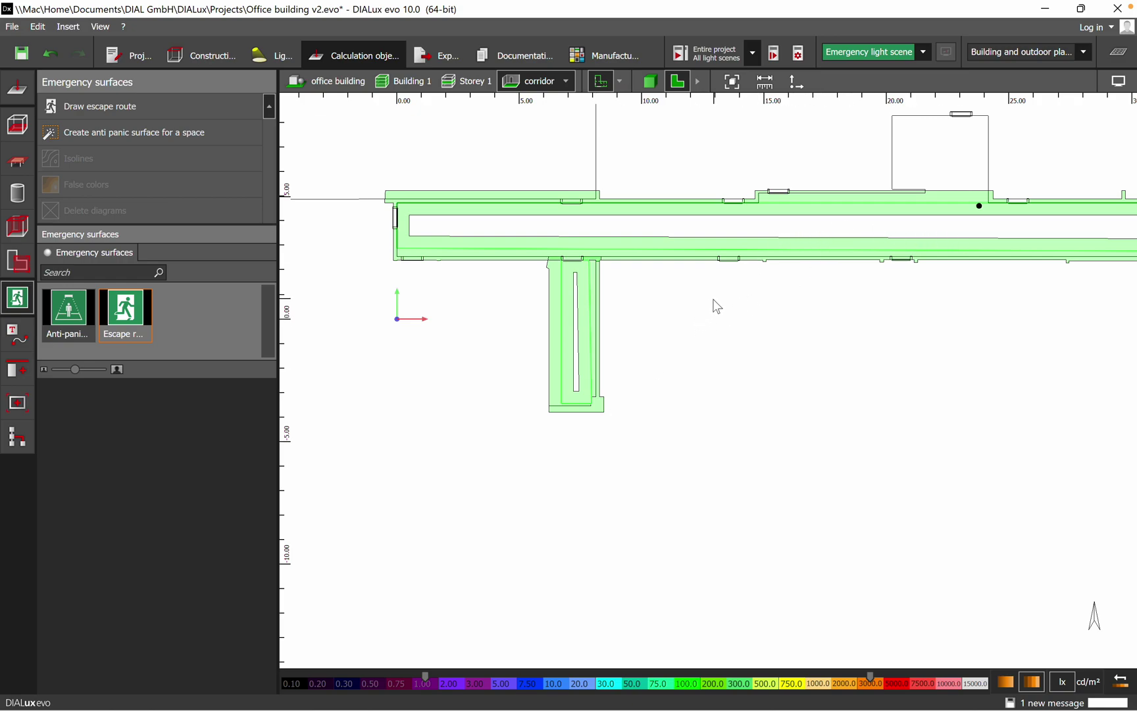
middle_click_drag(717, 306, 613, 277)
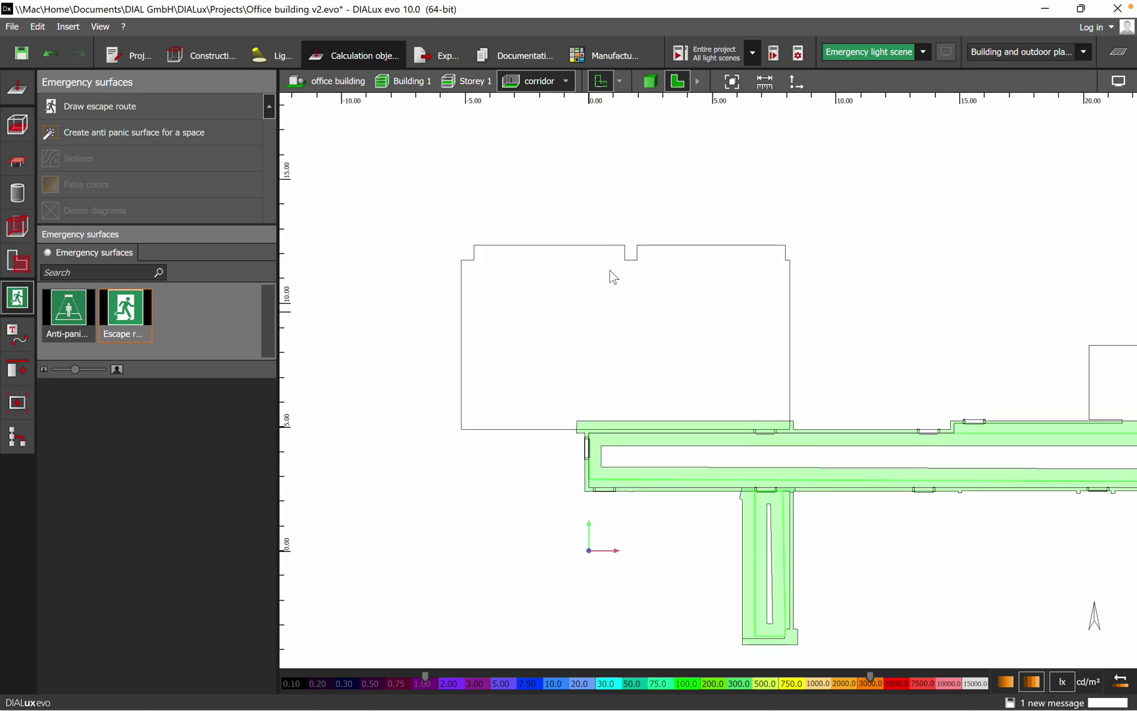
middle_click_drag(875, 431, 510, 390)
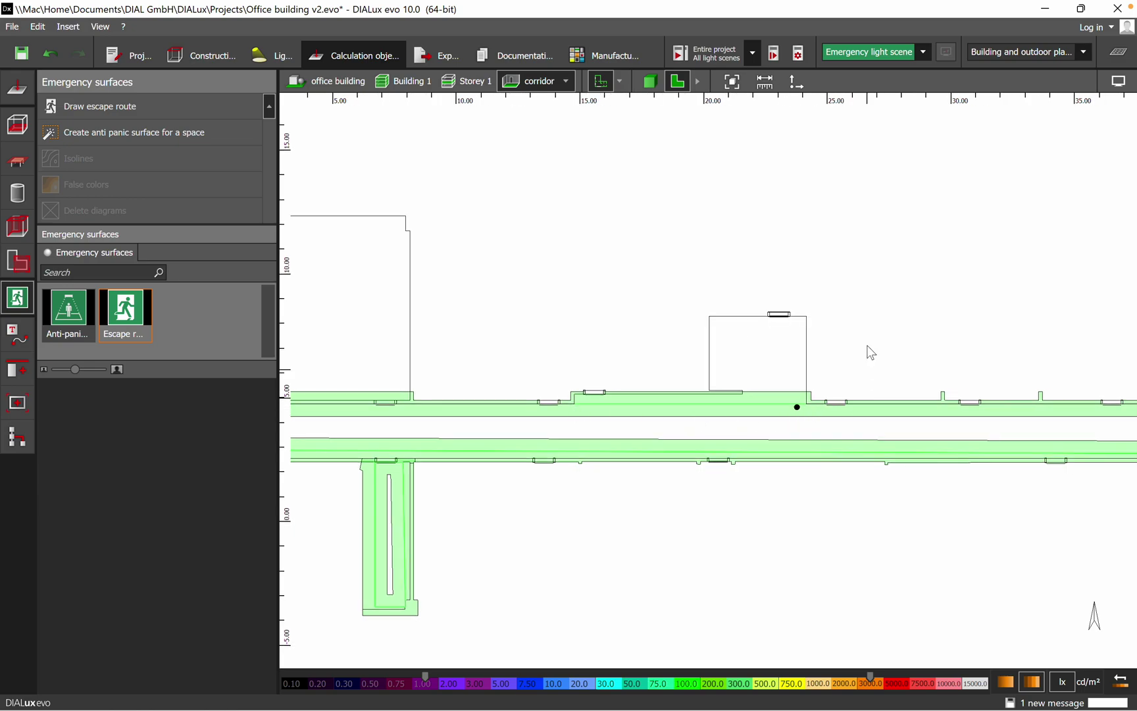
middle_click_drag(770, 388, 461, 369)
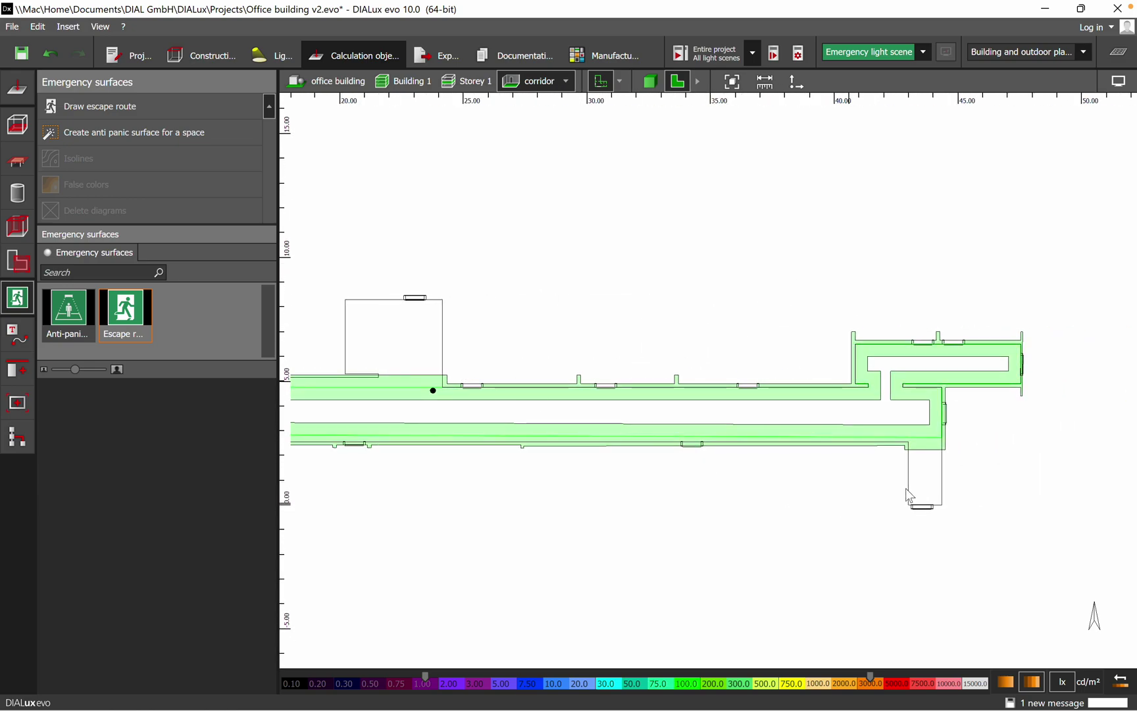
scroll(941, 480, "up", 3)
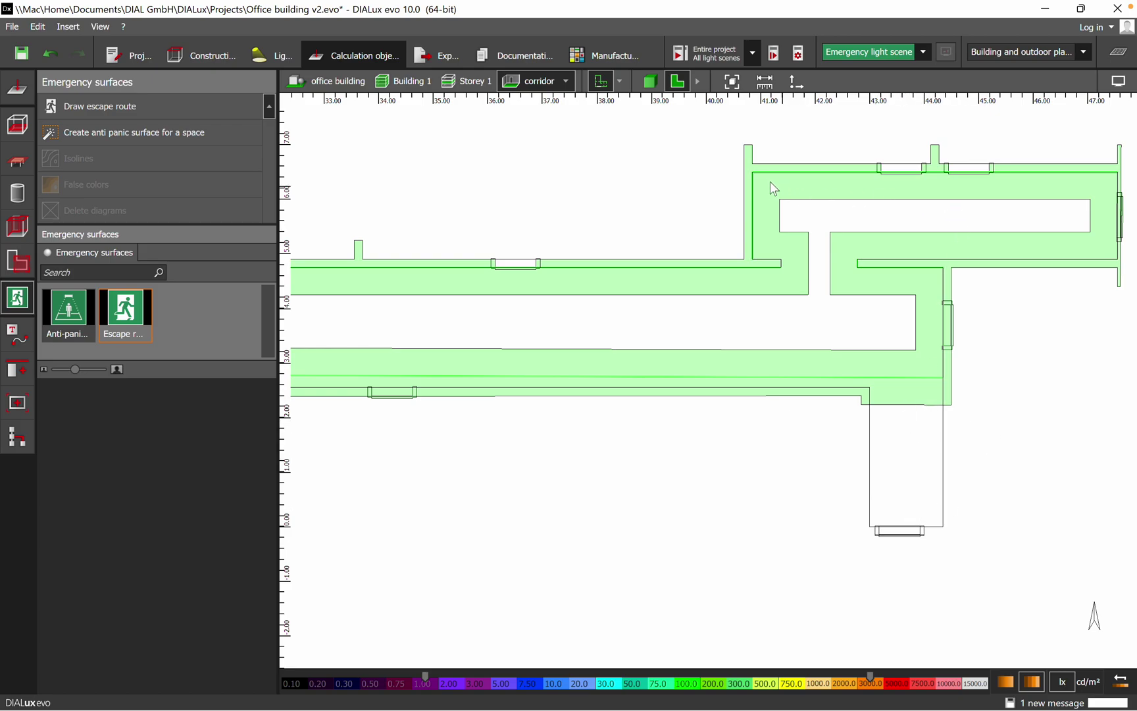
scroll(1001, 217, "down", 5)
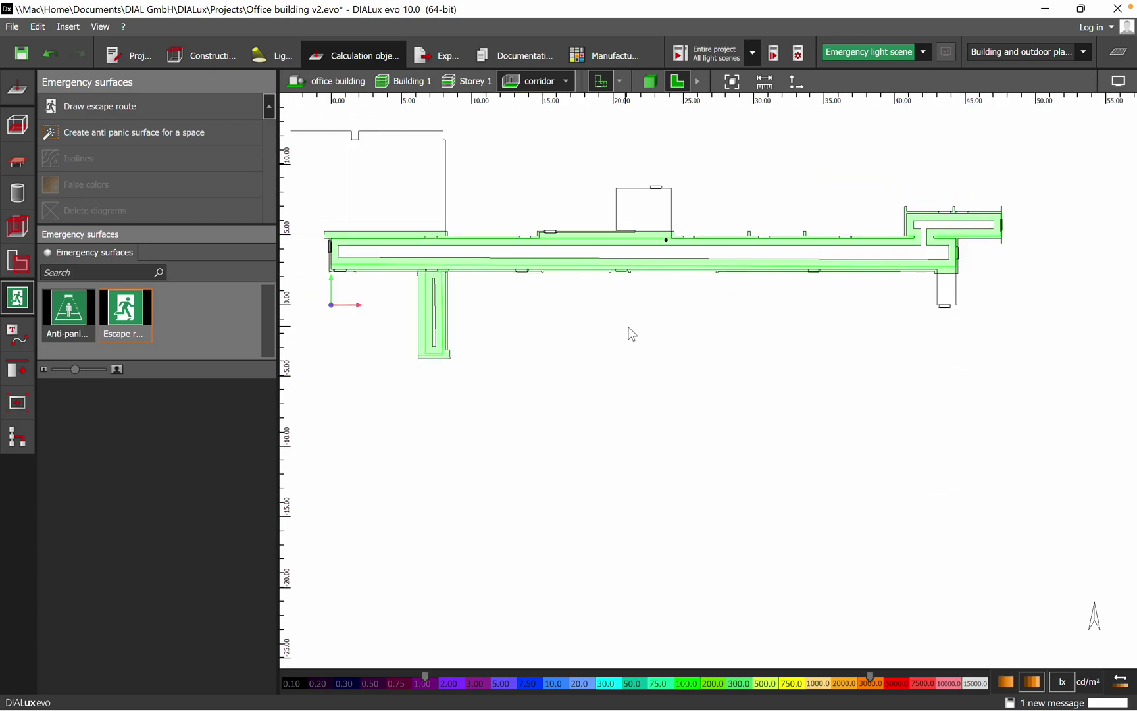
middle_click_drag(632, 334, 846, 392)
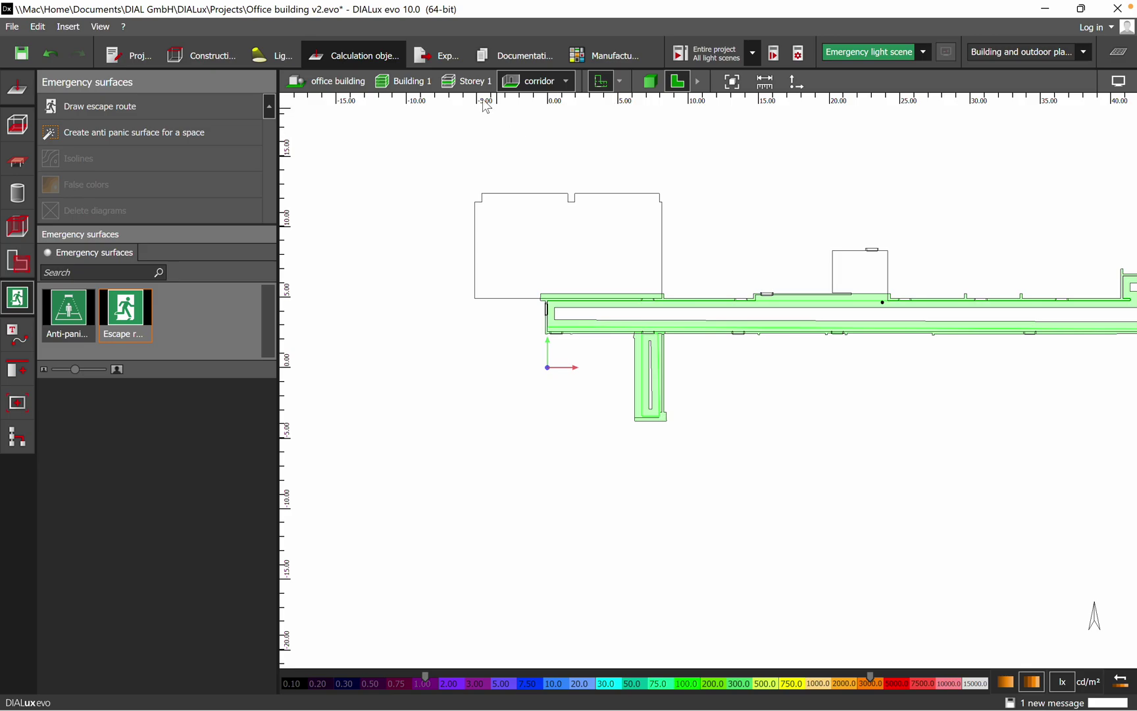
Step: On Storey 1, draw a closed escape route outline, about 1.7 by 5.9 m, along the west wall of the room with nine squares
left_click(455, 83)
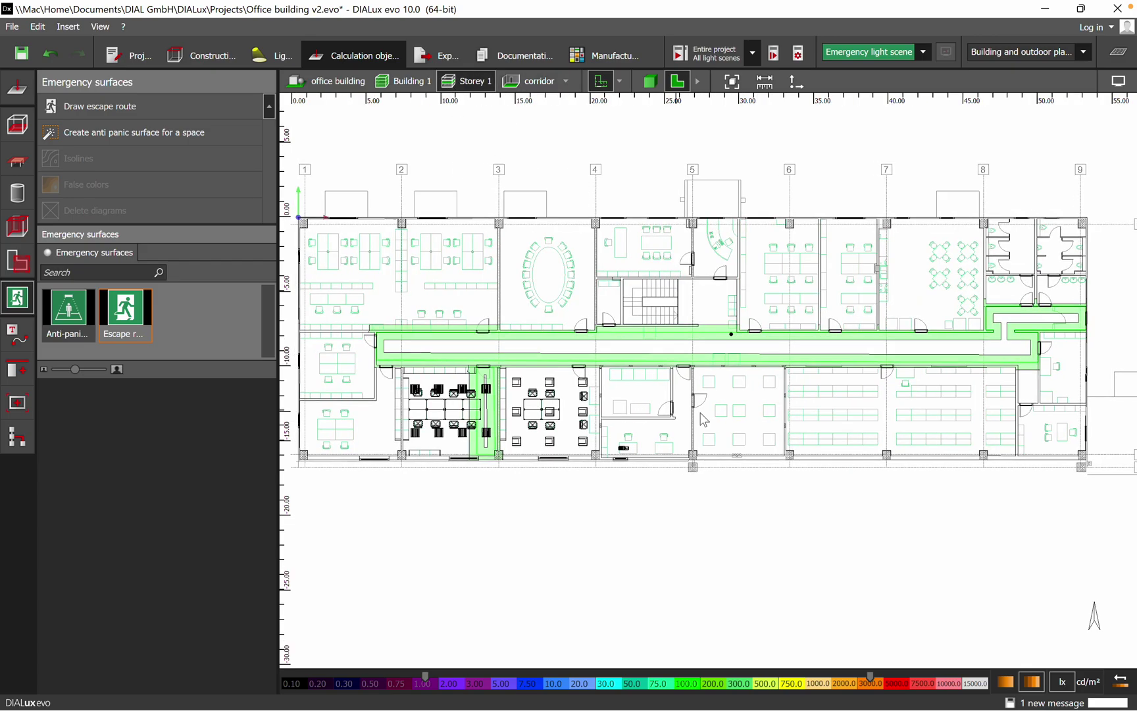
middle_click_drag(704, 419, 767, 330)
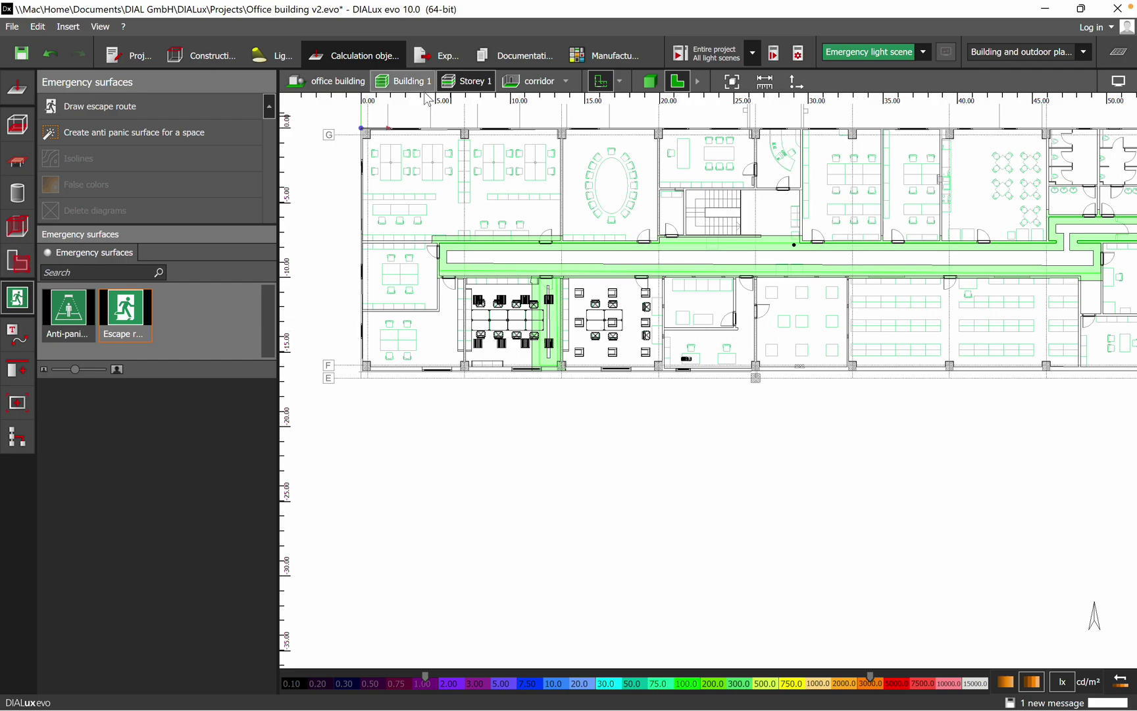
scroll(733, 347, "up", 2)
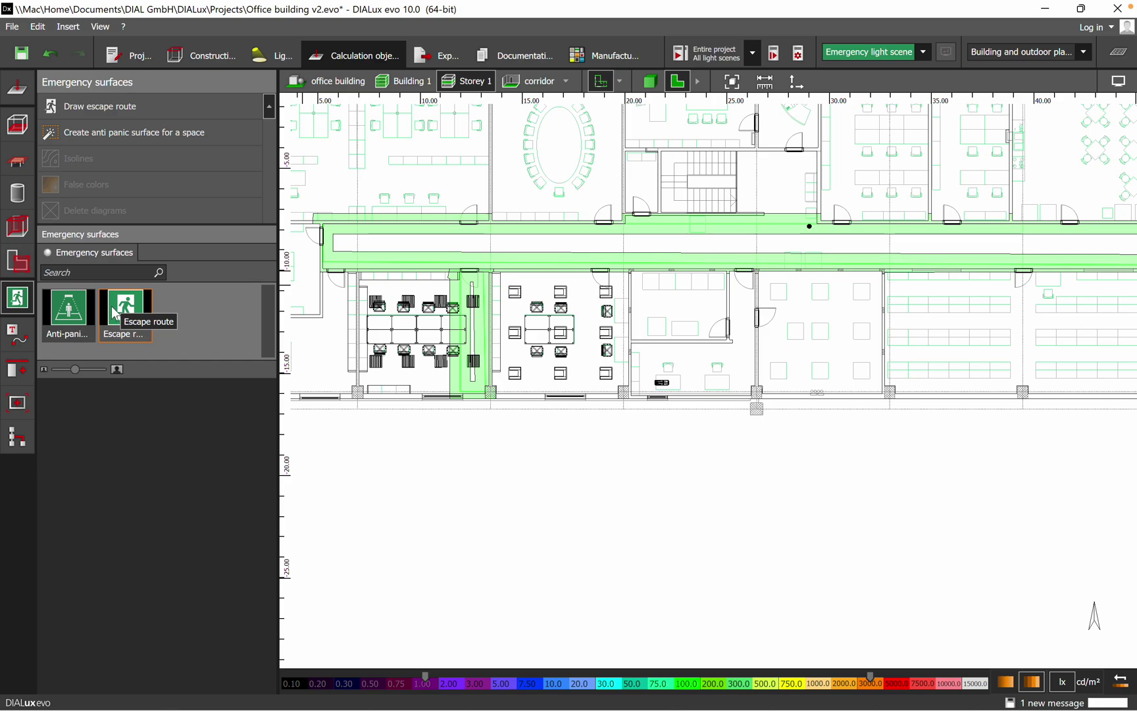
left_click(88, 106)
scroll(848, 298, "up", 3)
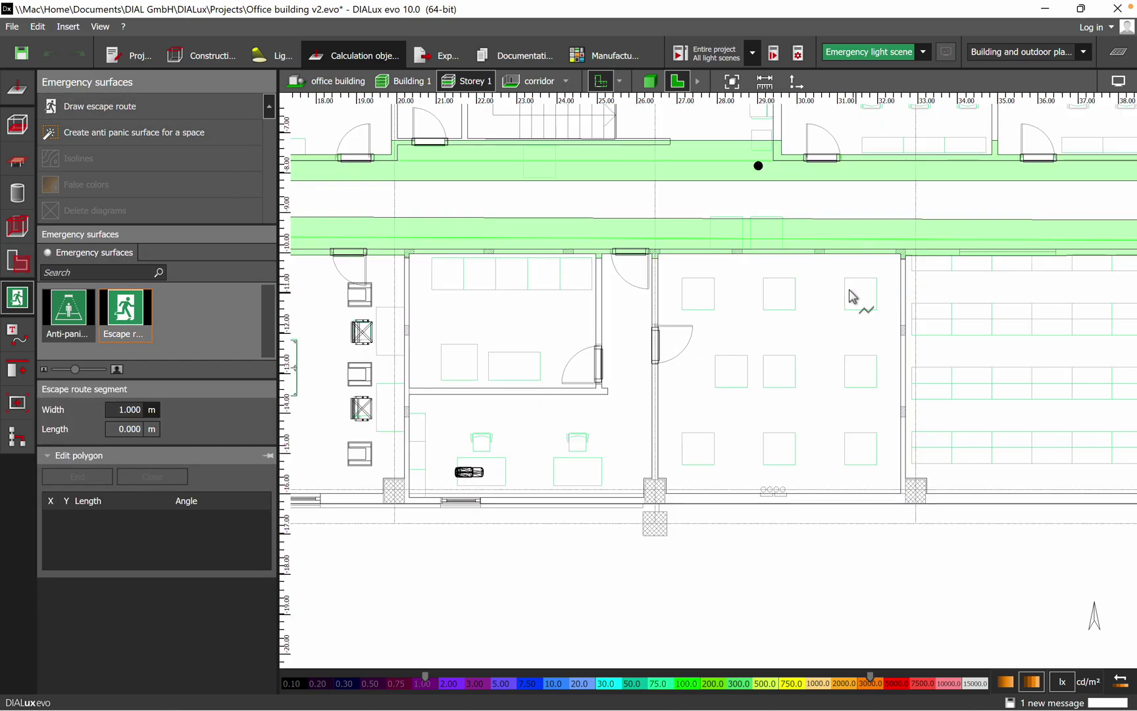
left_click(659, 257)
left_click(732, 253)
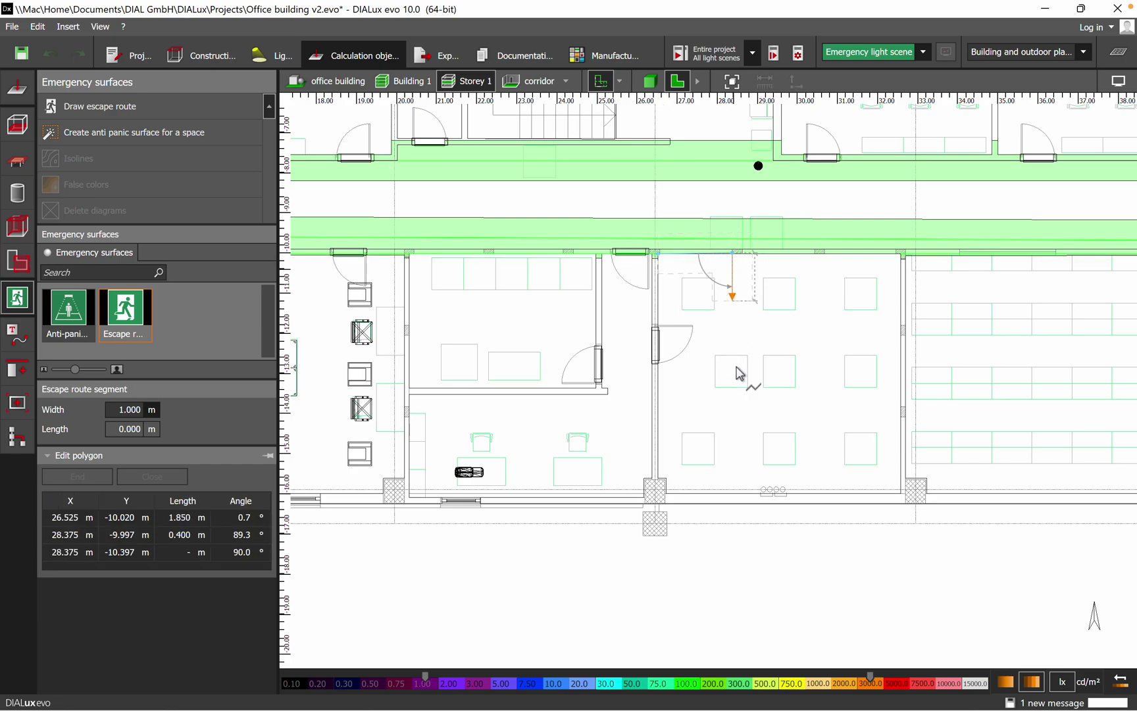
left_click(735, 492)
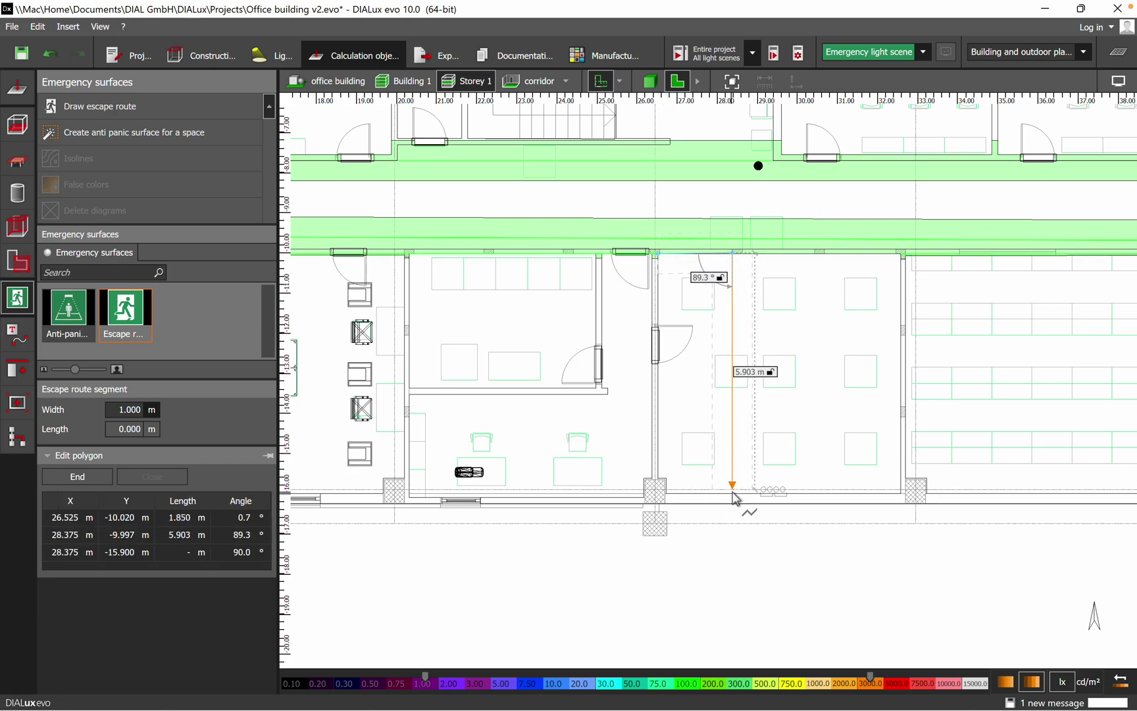
left_click(666, 489)
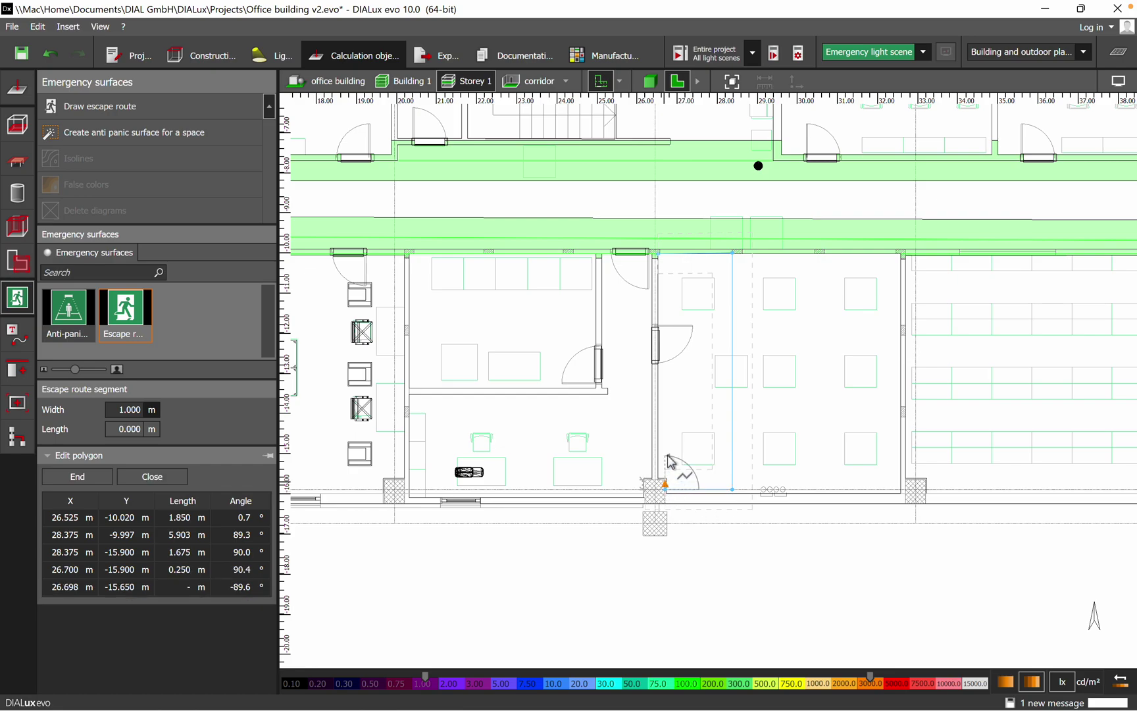
left_click(668, 254)
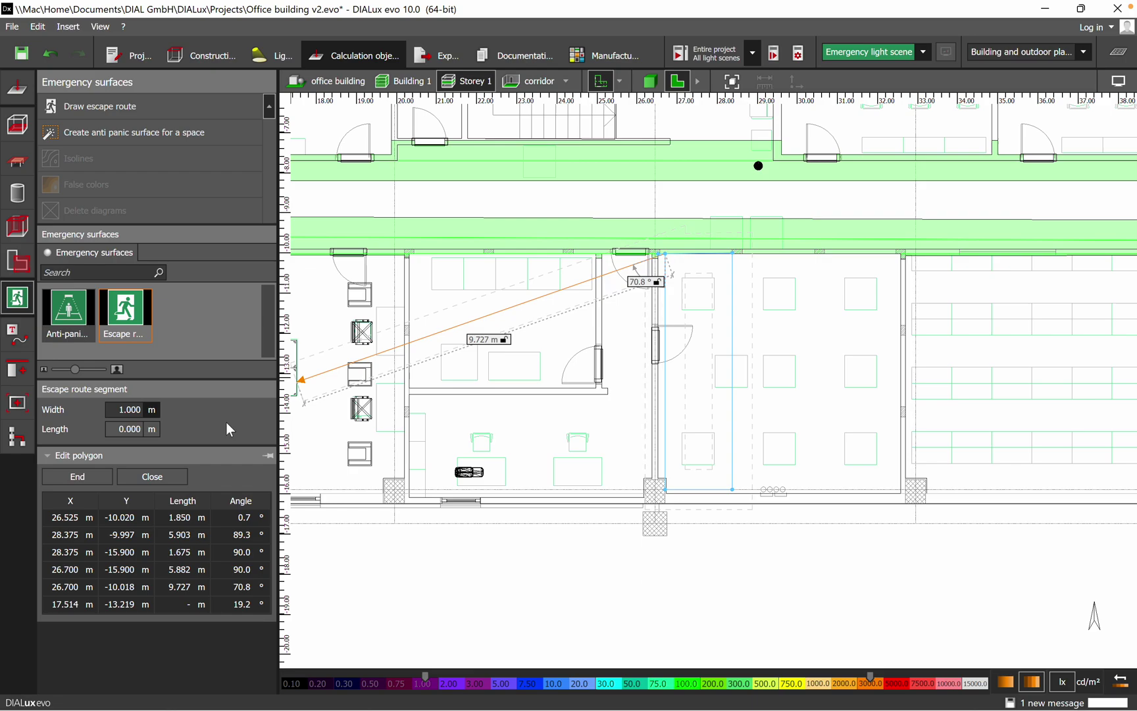
left_click(152, 476)
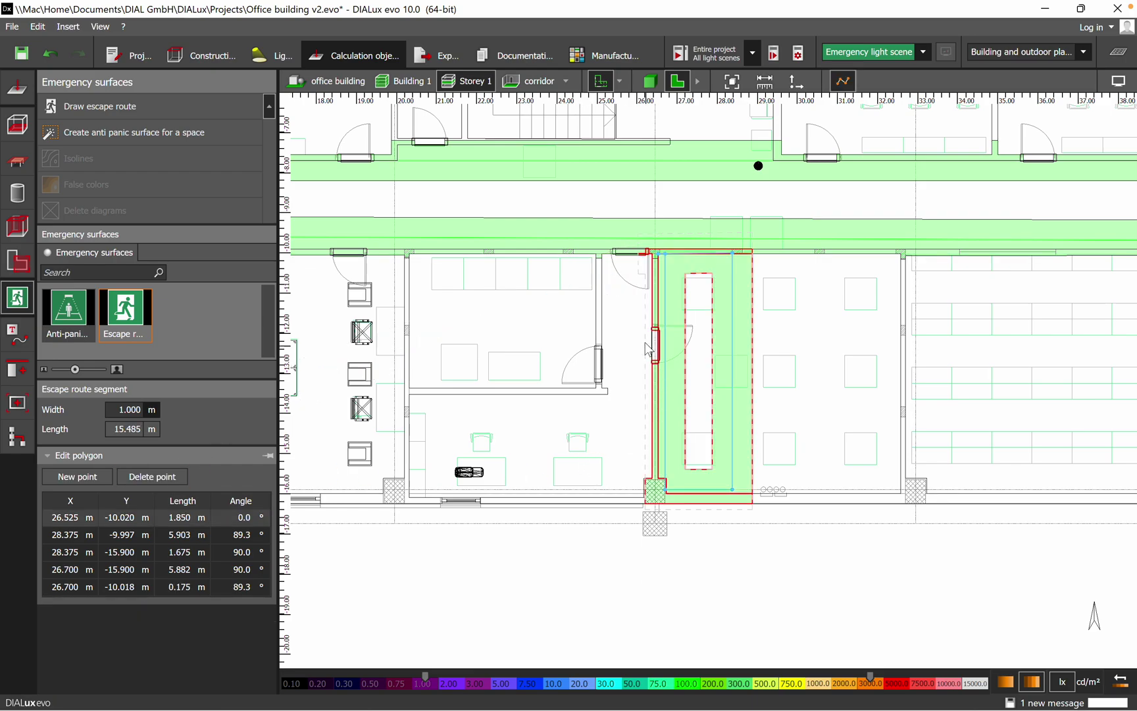
scroll(648, 349, "down", 5)
left_click(652, 469)
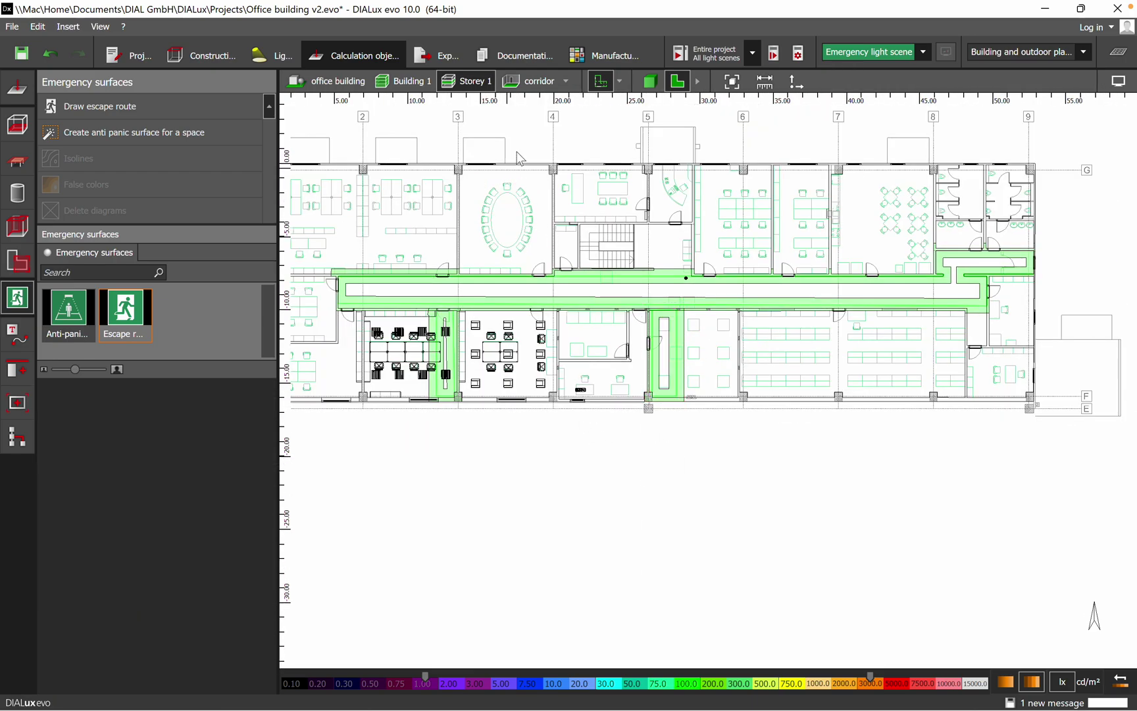
Step: Check the escape route added south of the corridor in the corridor's own plan and across Storey 1
left_click(547, 84)
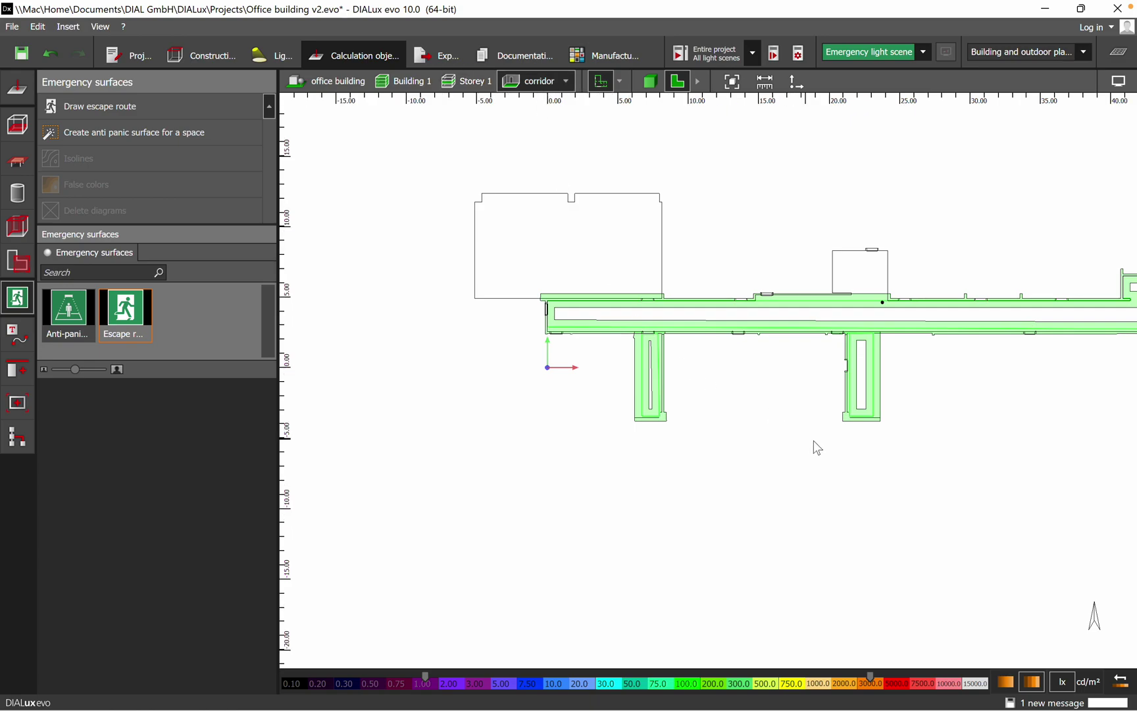
right_click_drag(814, 447, 547, 405)
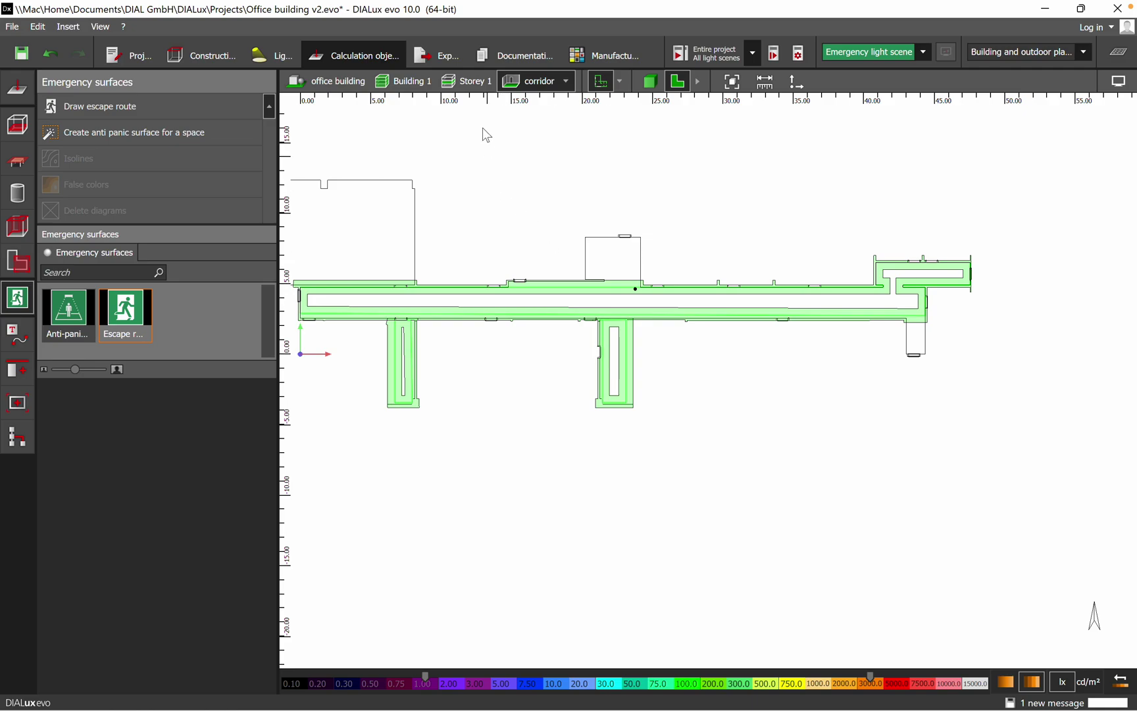
left_click(466, 81)
middle_click_drag(634, 583, 862, 546)
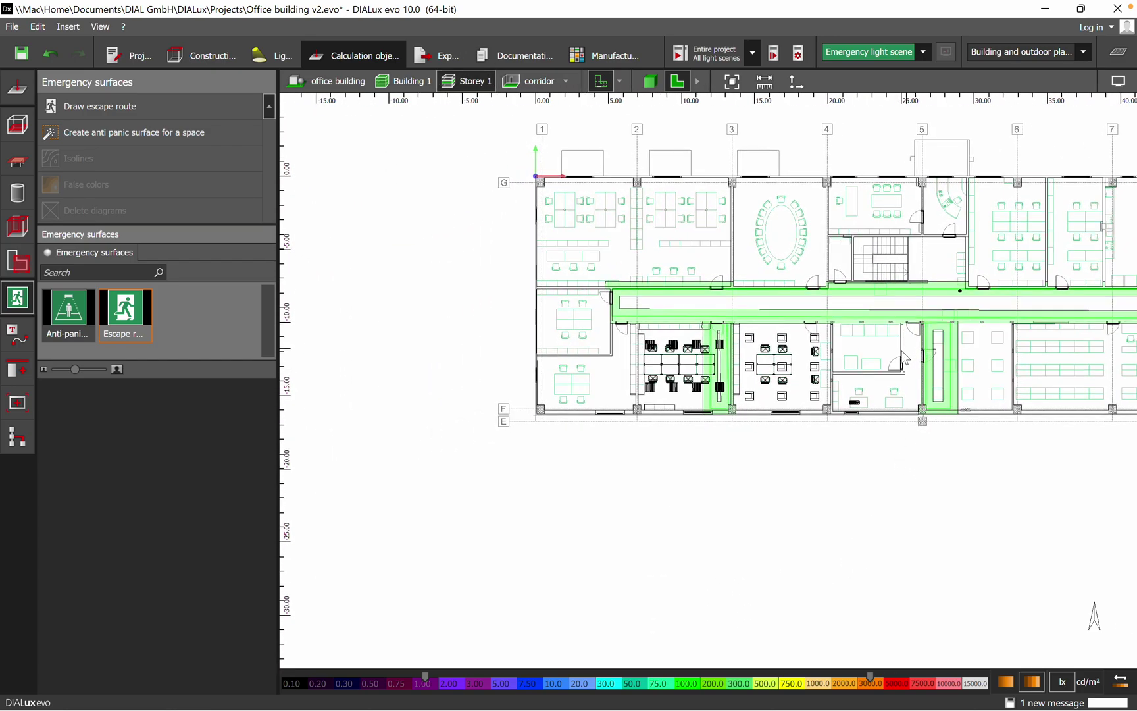
middle_click_drag(901, 374, 690, 376)
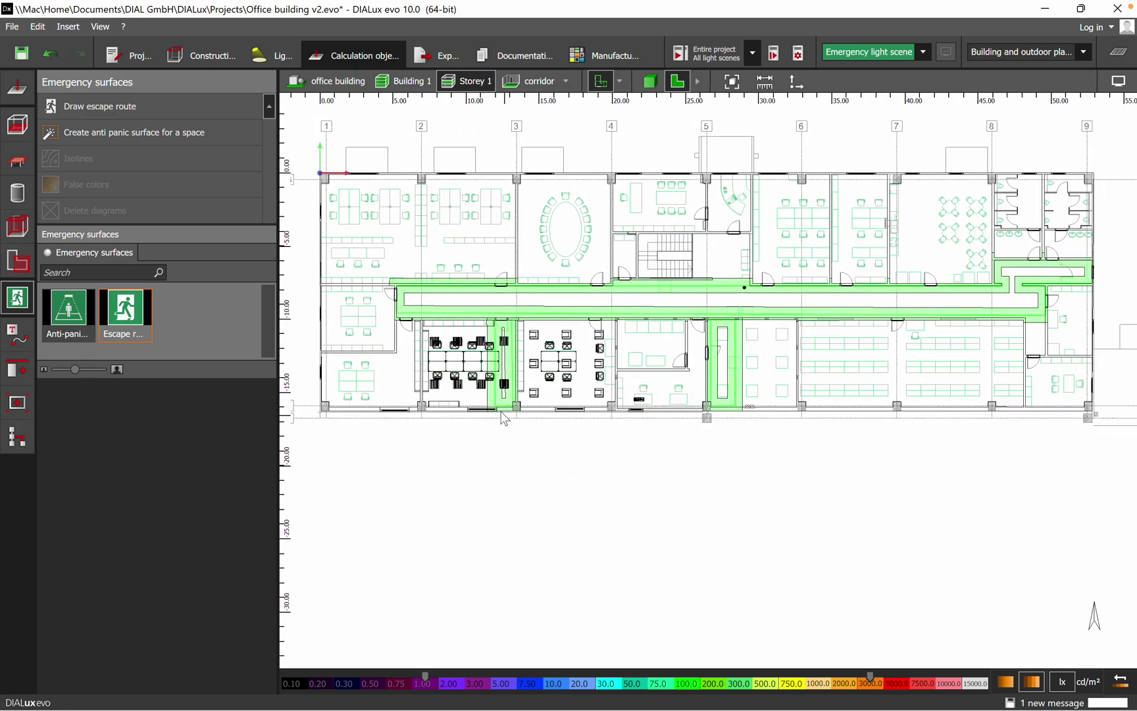
Step: Create an anti-panic surface for the eight-desk room south of the corridor
scroll(527, 411, "up", 5)
left_click(67, 312)
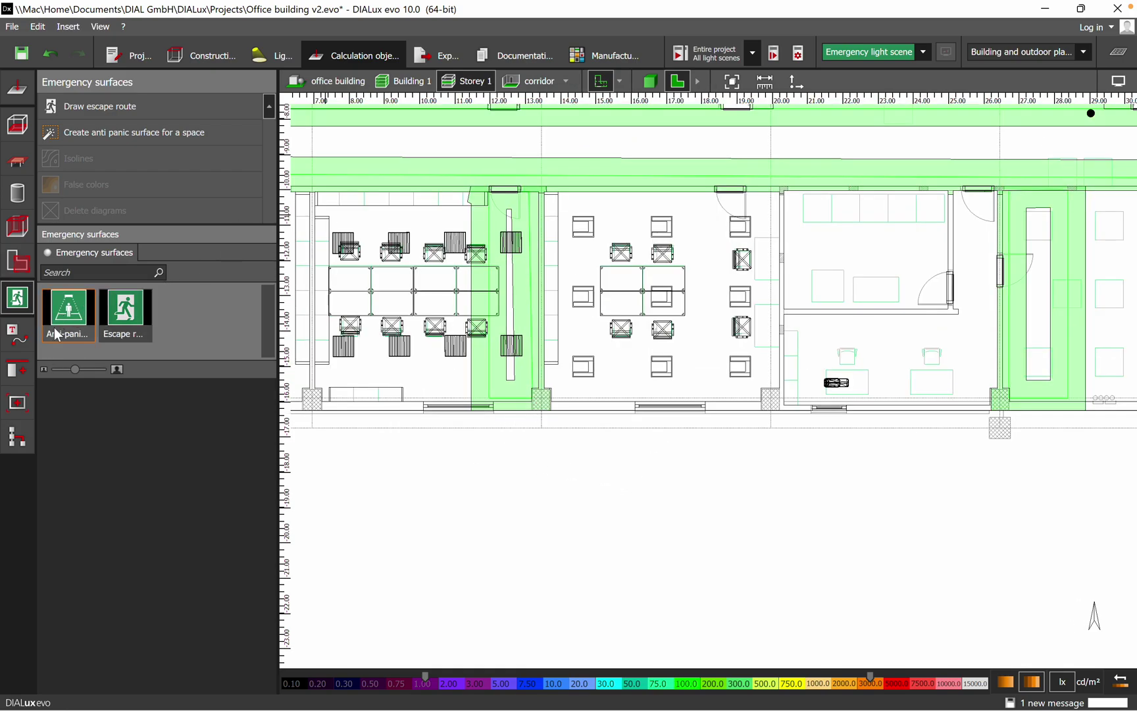
middle_click_drag(451, 318, 669, 363)
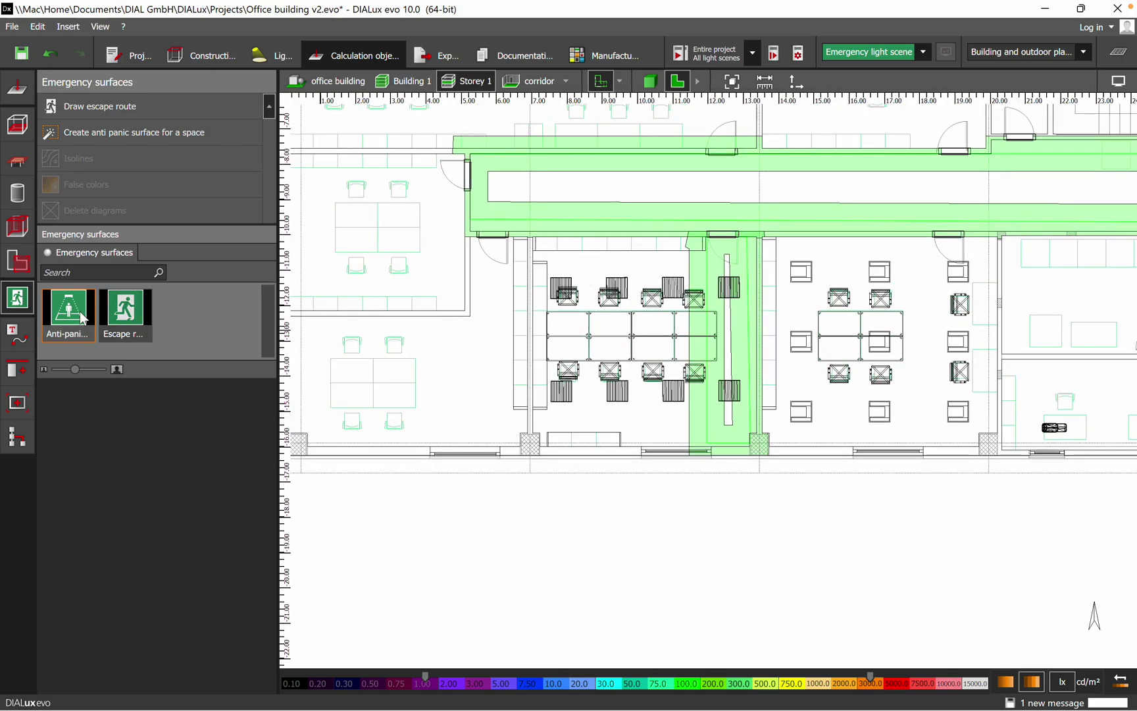
left_click(116, 133)
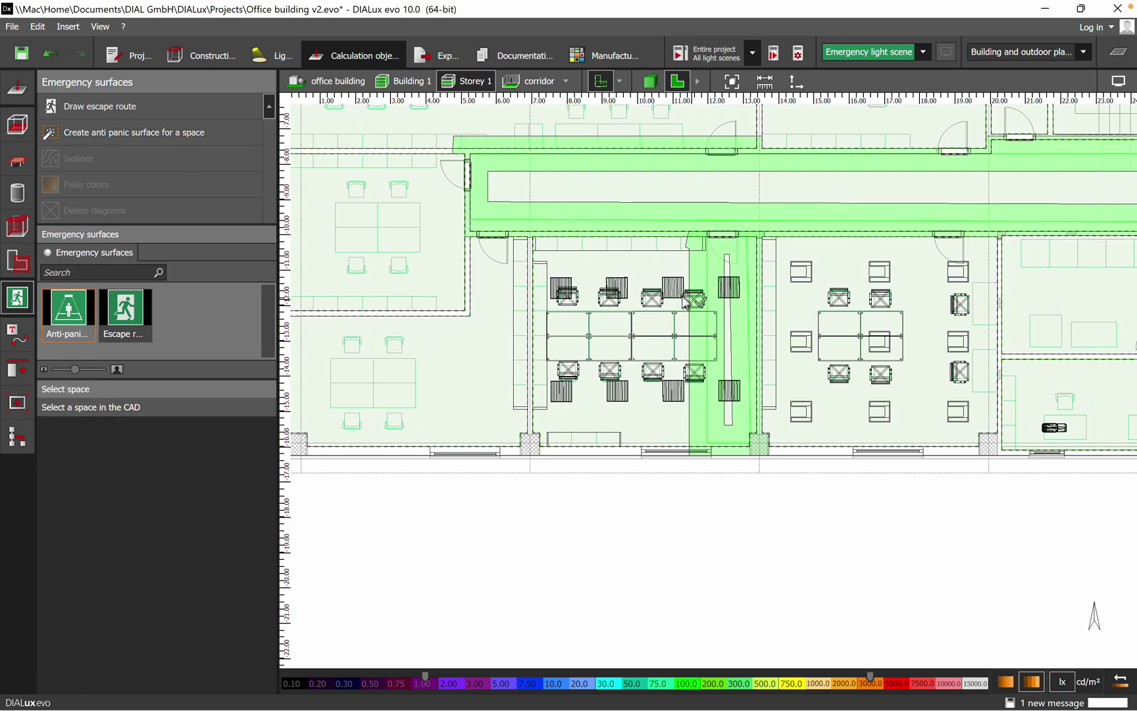
left_click(576, 266)
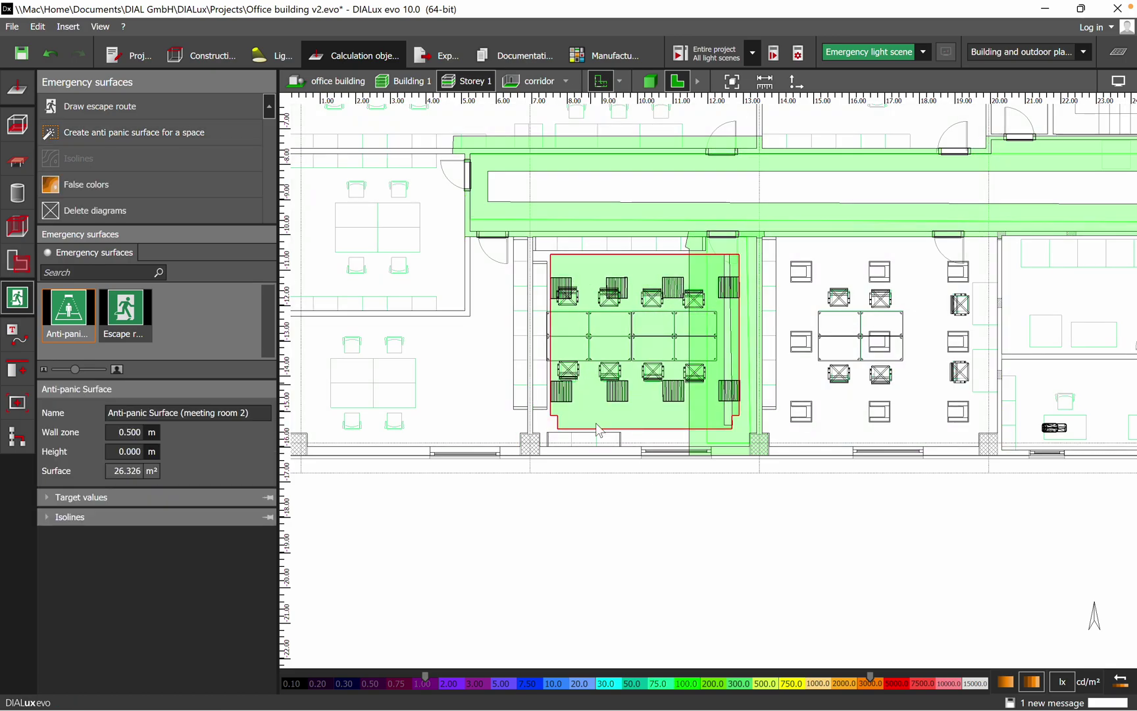
Step: Examine the eight-desk room's anti-panic surface together with the escape routes in the corridor's plan
scroll(724, 464, "down", 2)
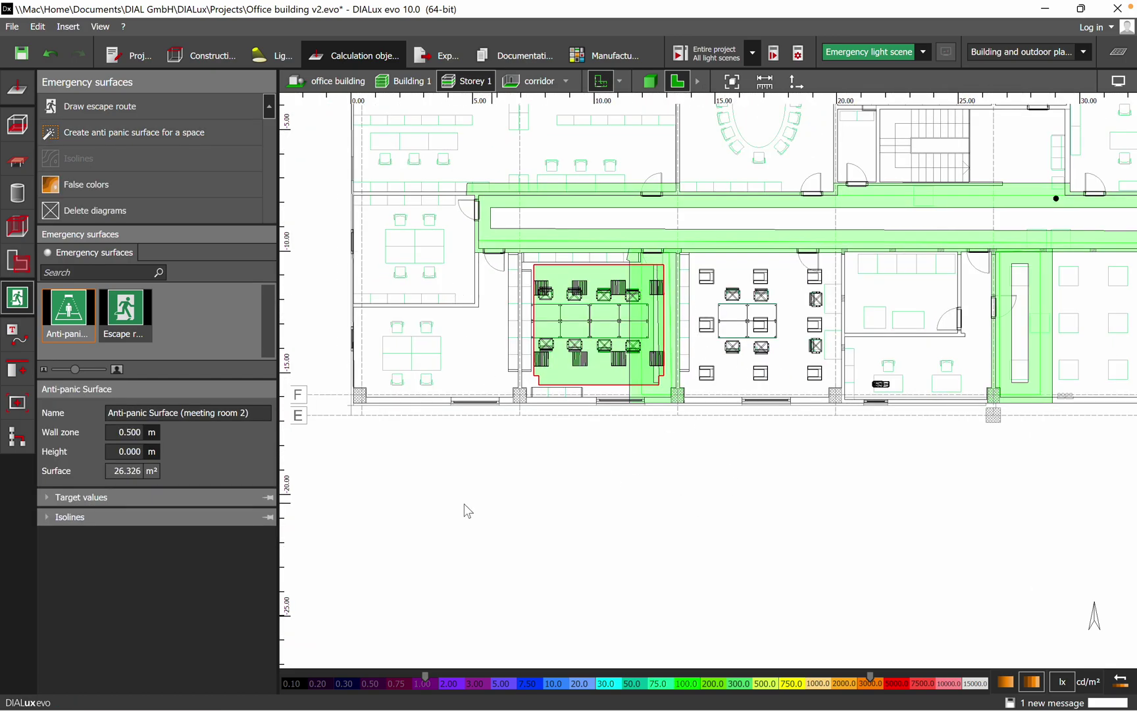
left_click(553, 86)
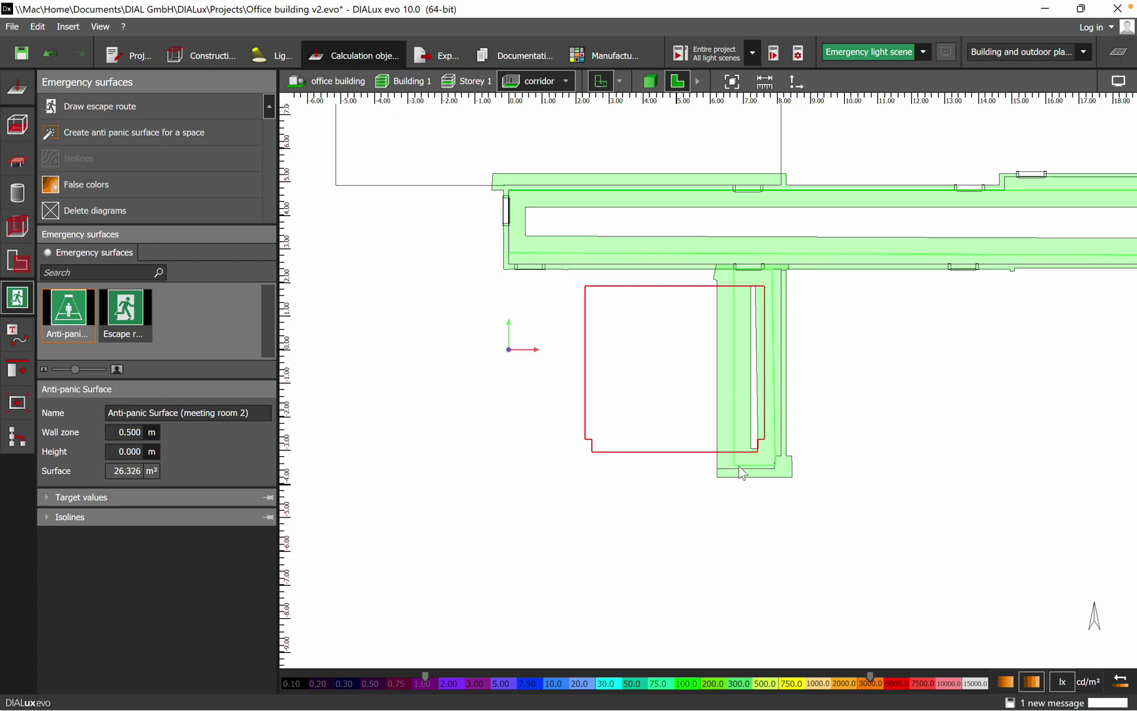
scroll(617, 326, "down", 3)
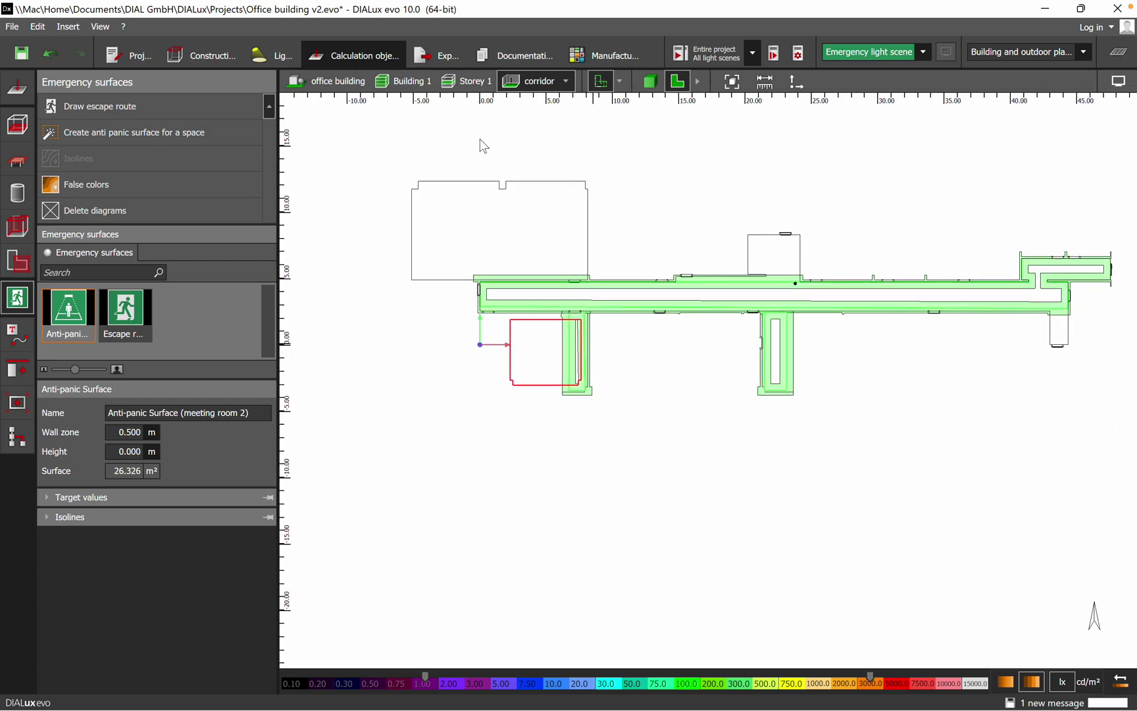
Step: On Storey 1, create an anti-panic surface for the large open office in the northwest corner, north of the corridor
left_click(468, 84)
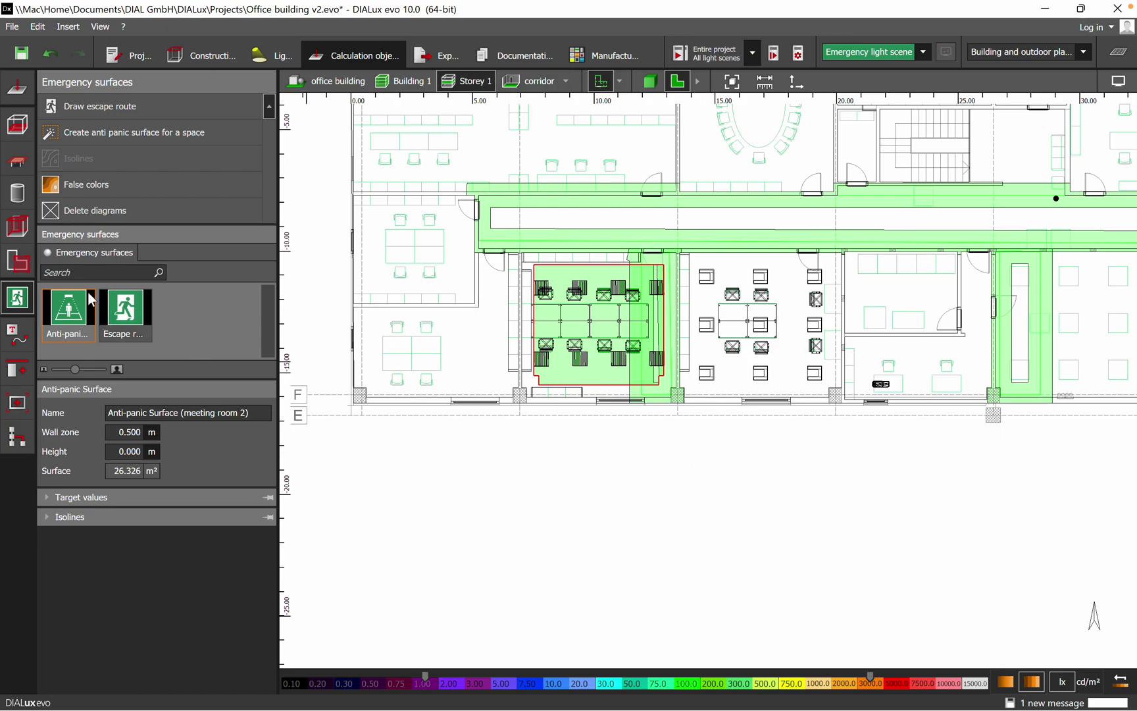
left_click(89, 132)
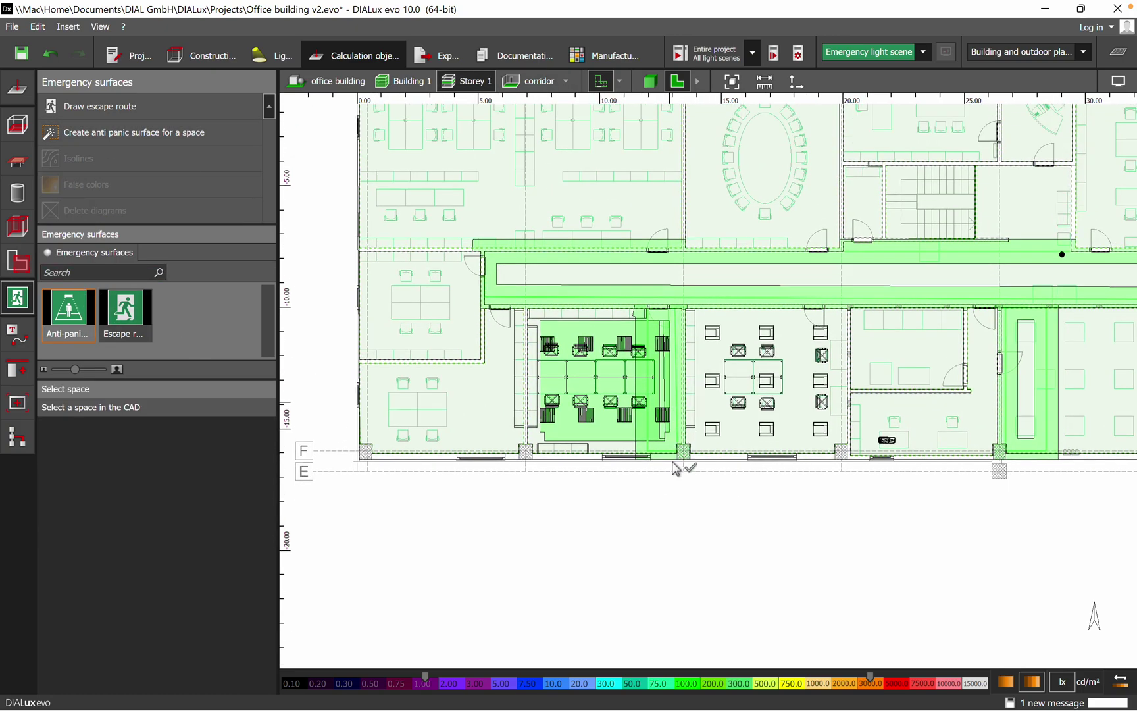
left_click(484, 234)
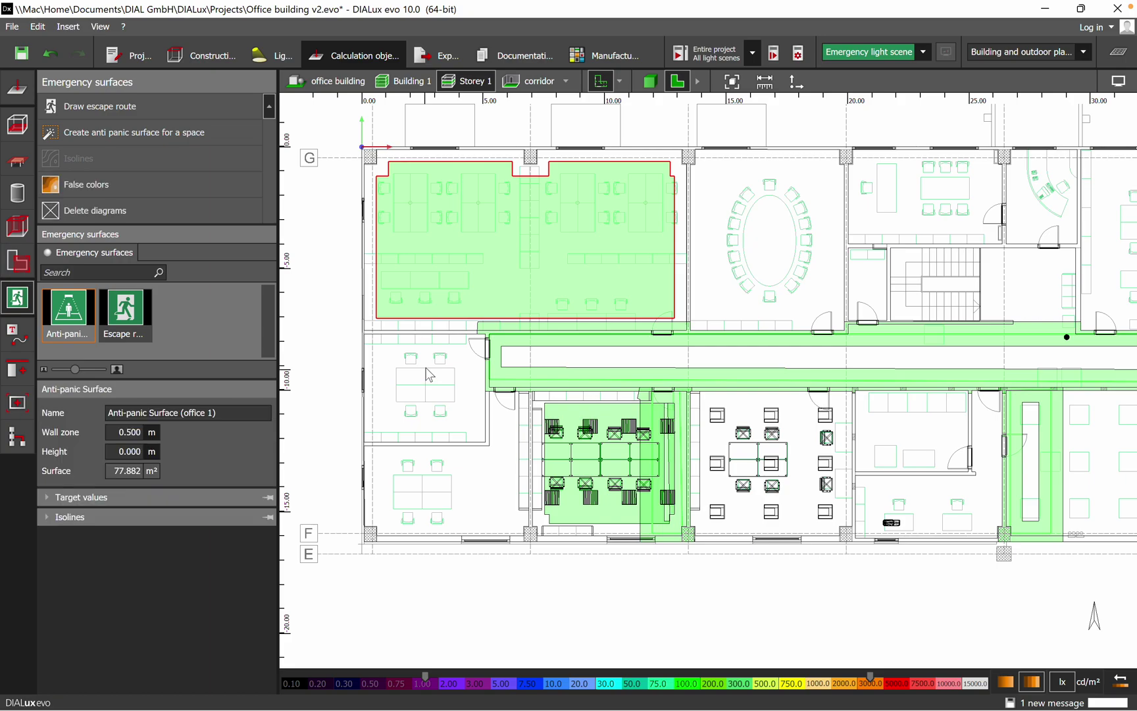
Step: Examine the northwest office's anti-panic surface and the escape routes in the corridor's plan and across Storey 1
left_click(530, 80)
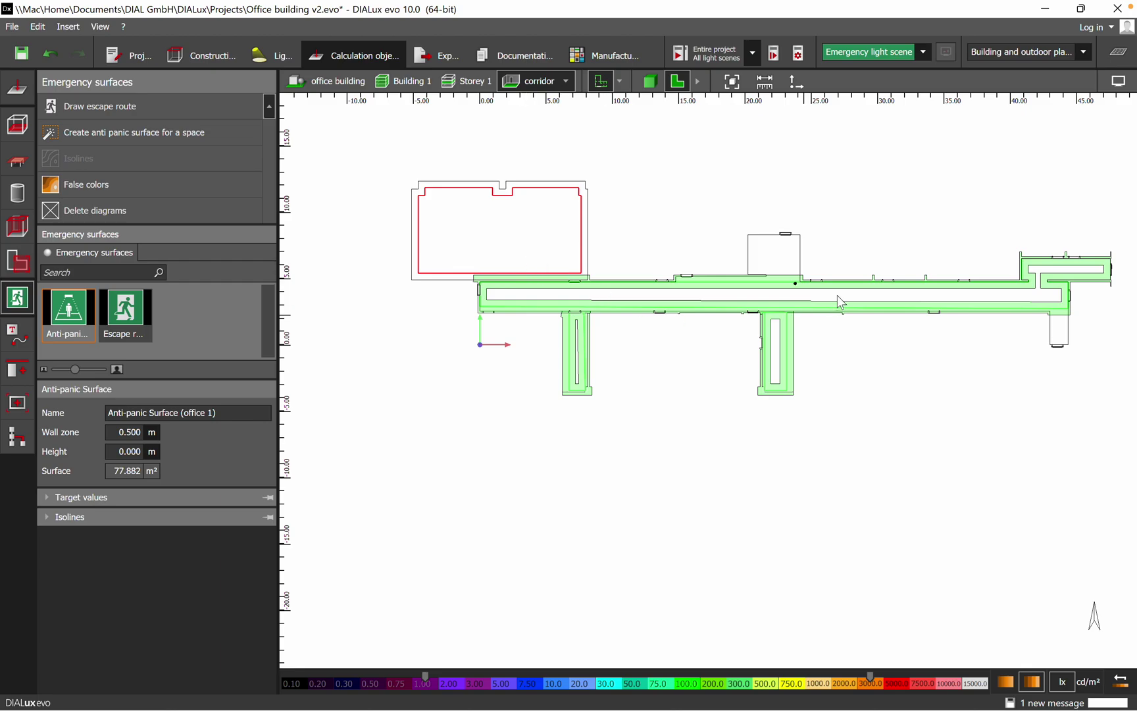
right_click_drag(837, 301, 753, 316)
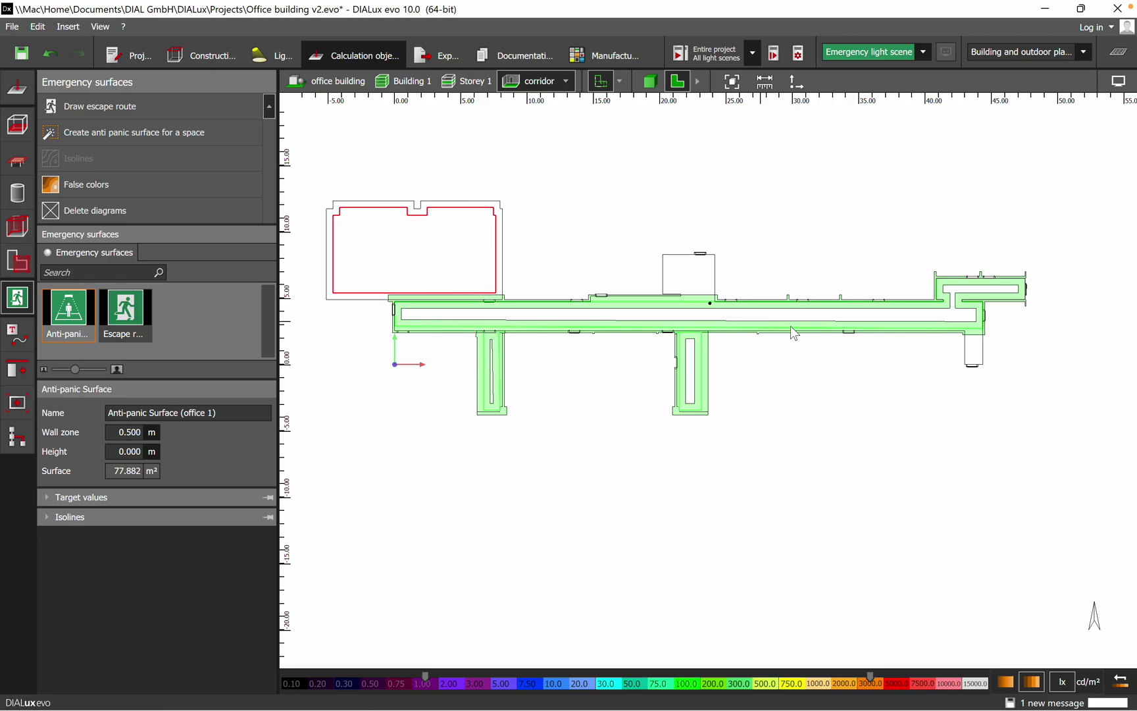
left_click(463, 79)
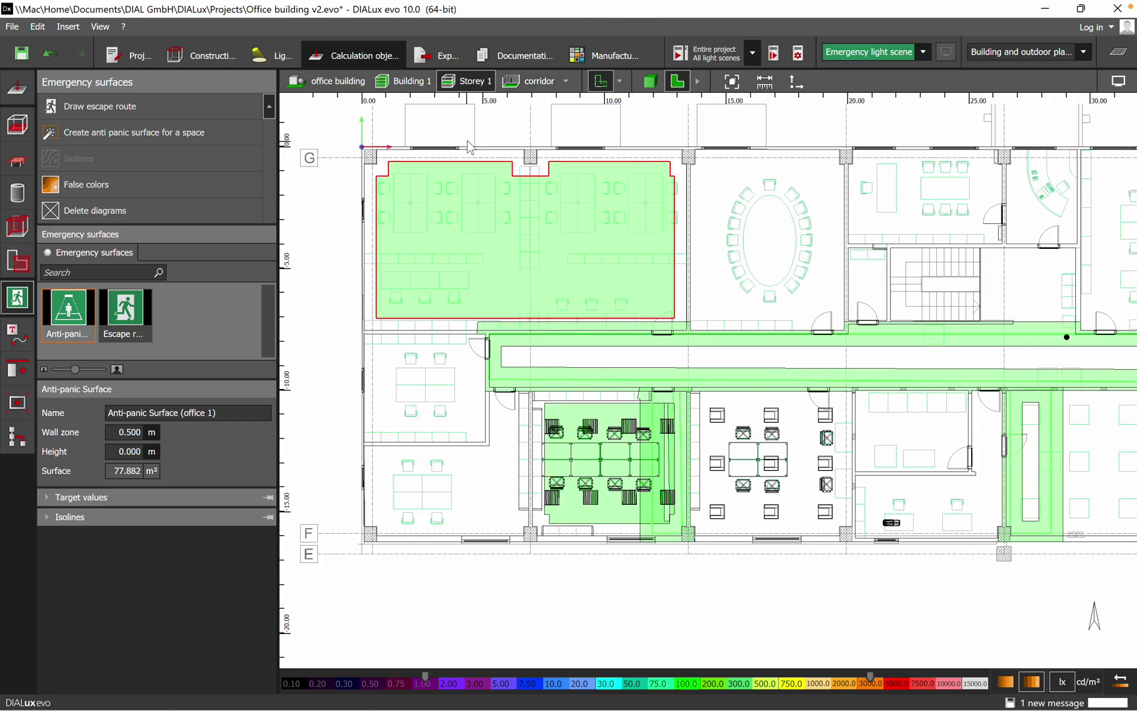
left_click(137, 311)
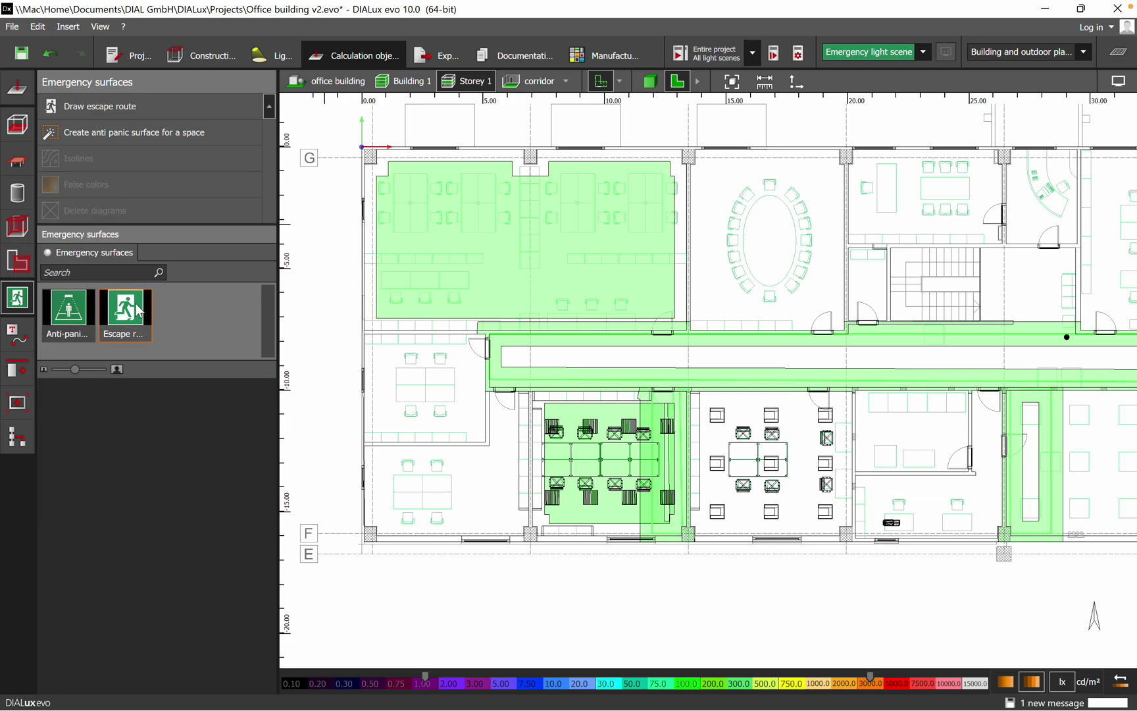
scroll(658, 243, "down", 2)
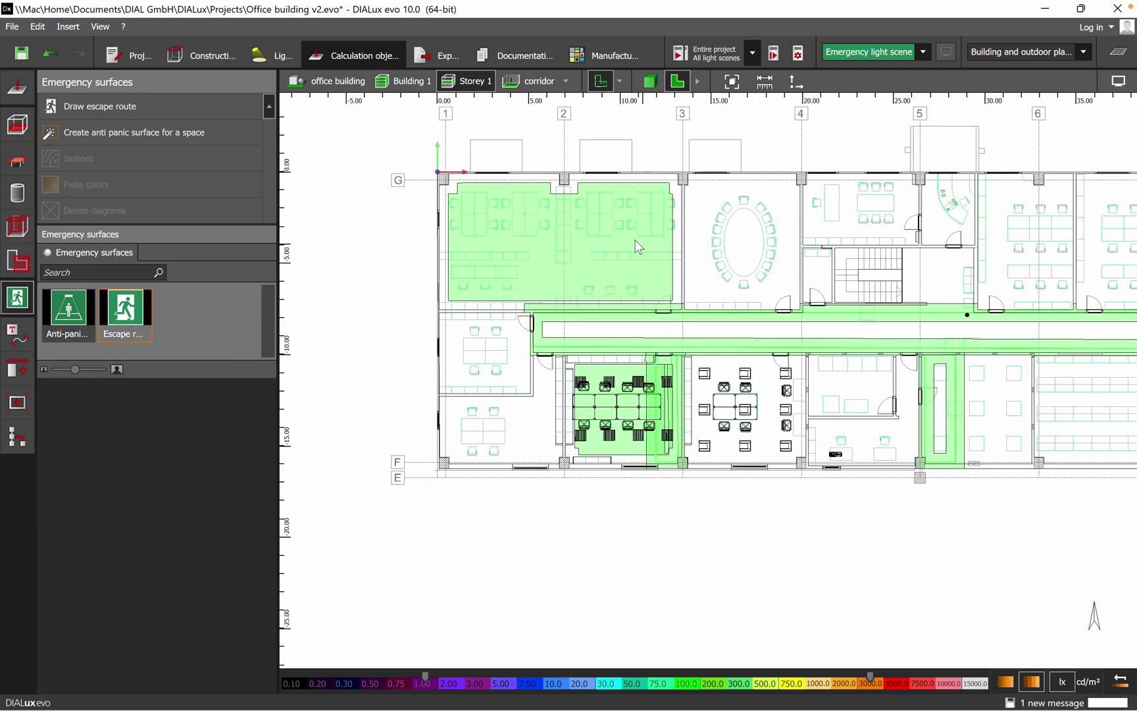
scroll(698, 338, "down", 2)
scroll(637, 364, "down", 1)
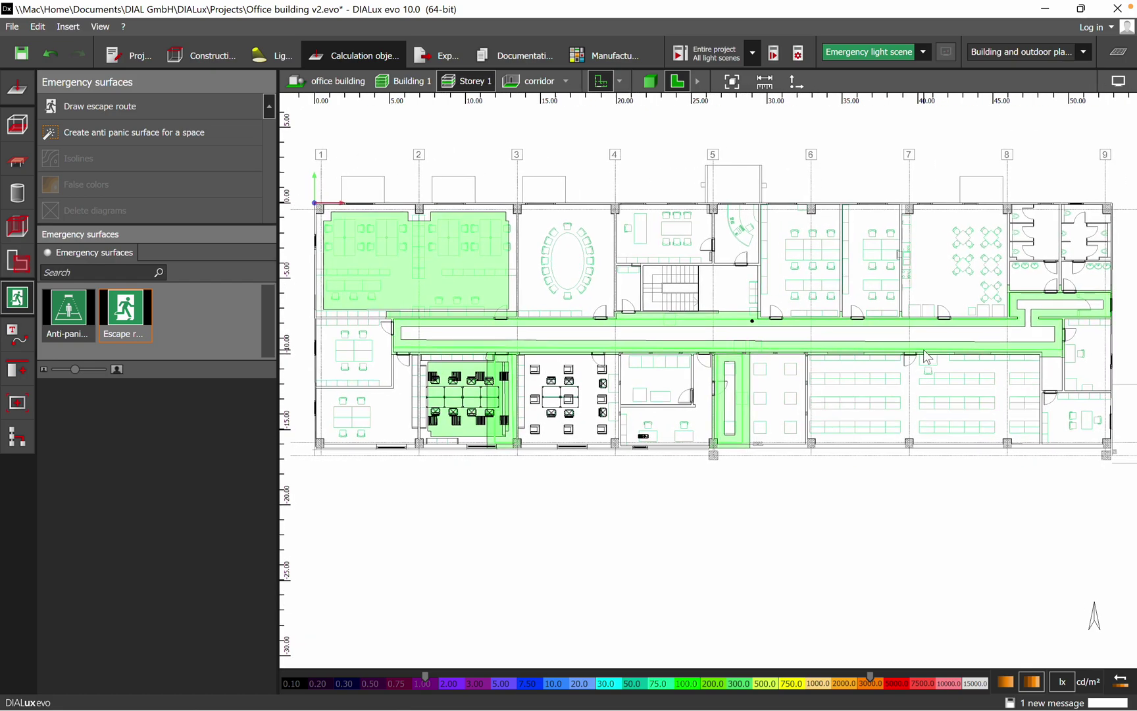
scroll(317, 353, "down", 1)
Step: Create an anti-panic surface for the room with four desks between axes 3 and 4, south of the corridor
left_click(82, 307)
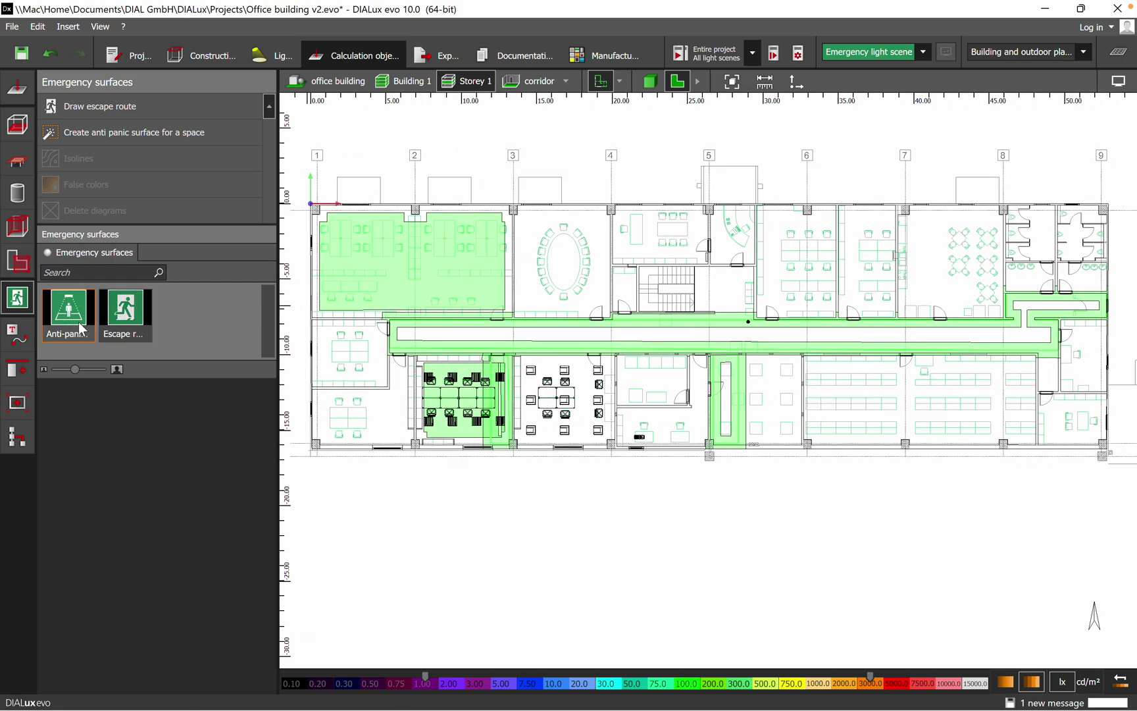
scroll(658, 416, "up", 5)
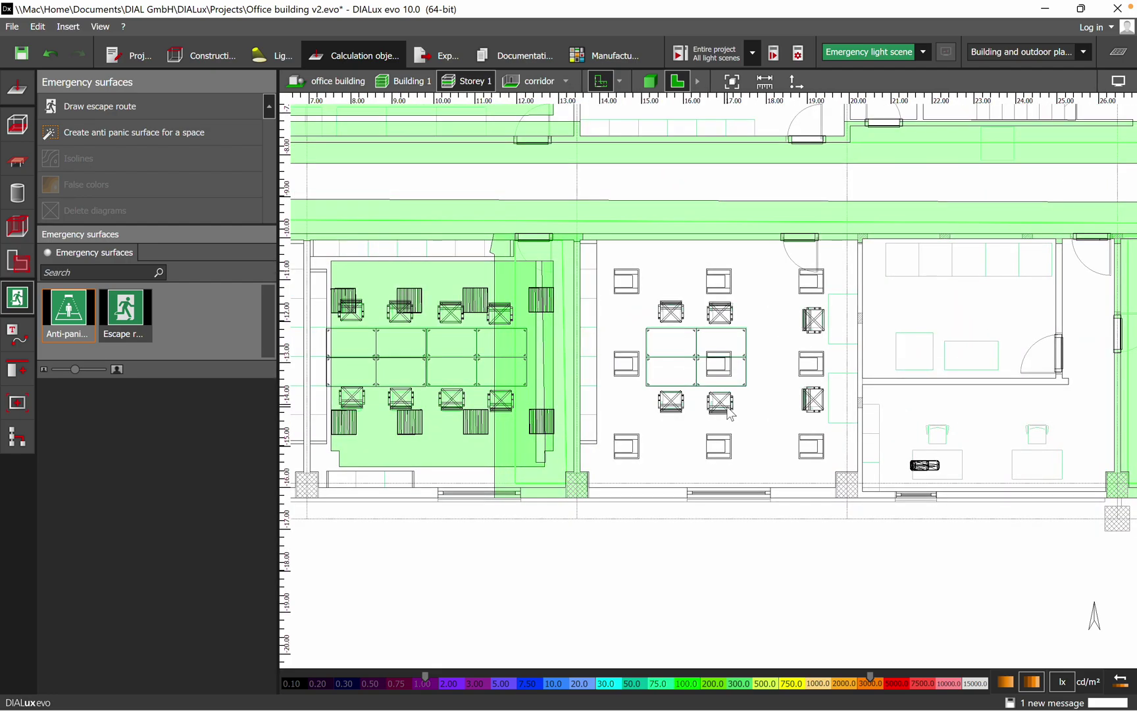
left_click(142, 134)
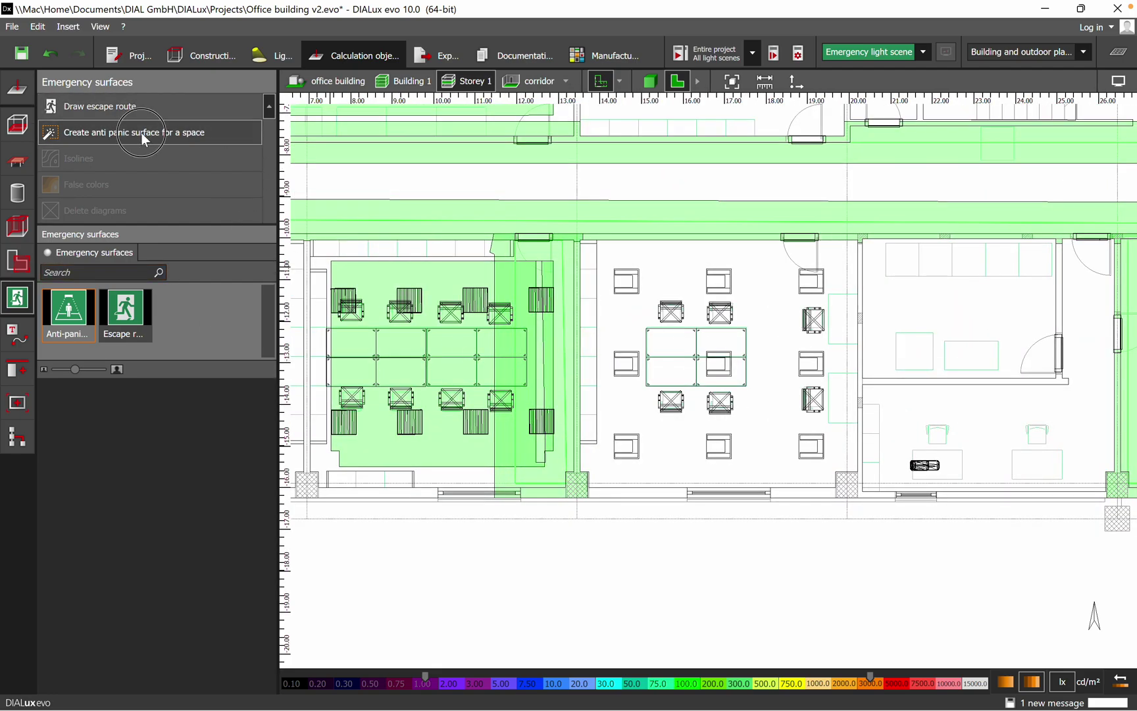
left_click(775, 308)
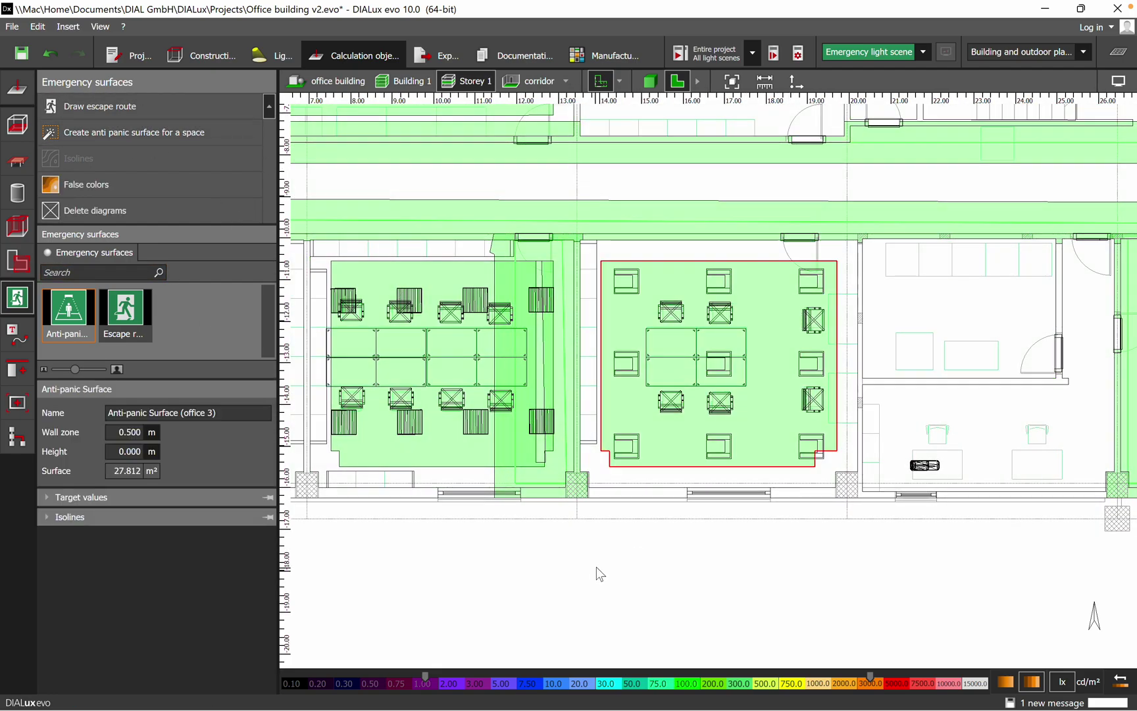
Step: Compare how the four-desk room's anti-panic surface and the escape routes are displayed in the corridor's plan and on Storey 1
scroll(628, 319, "down", 6)
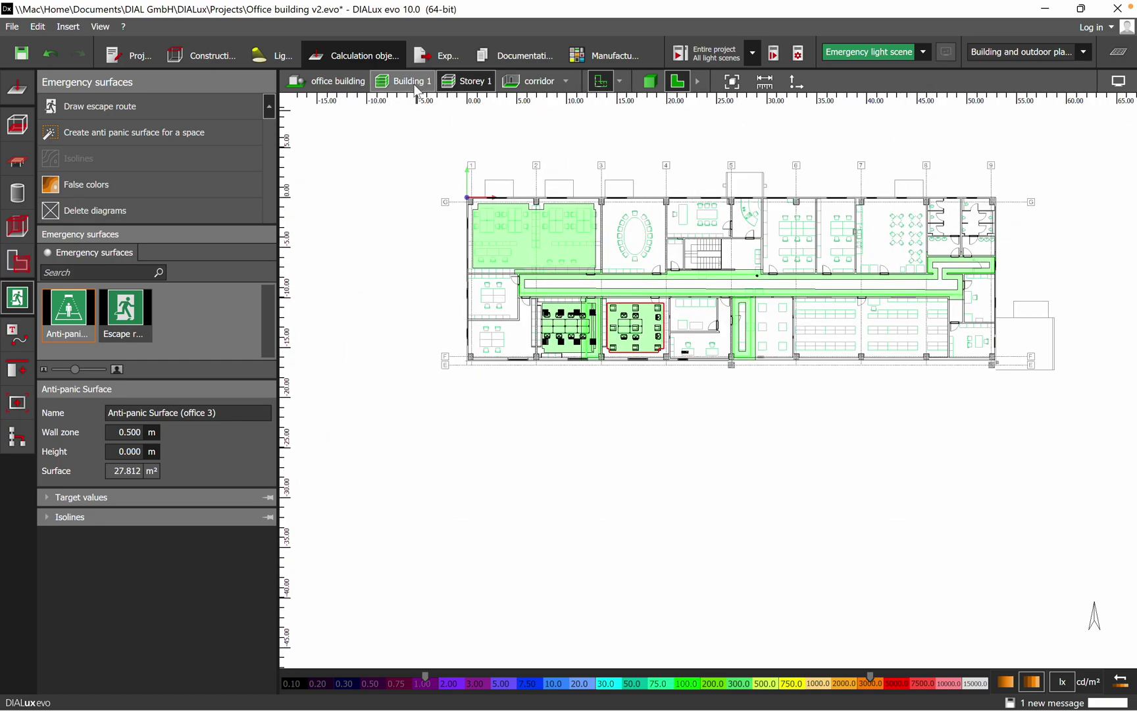
left_click(540, 82)
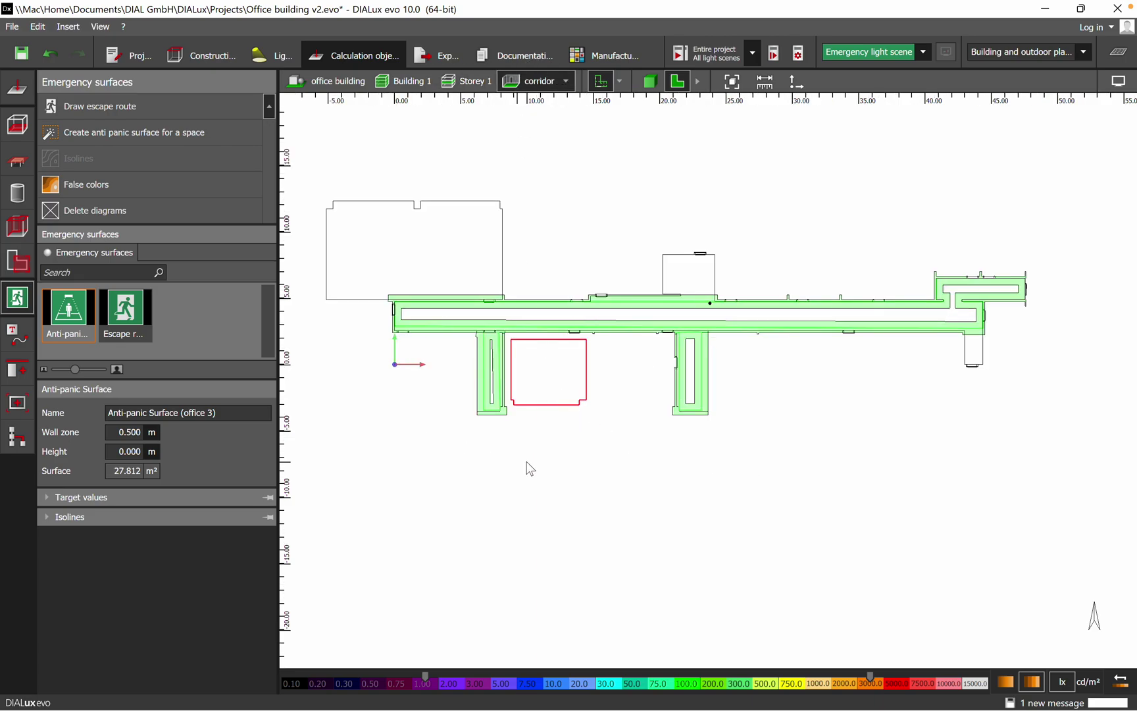
middle_click_drag(595, 404, 718, 394)
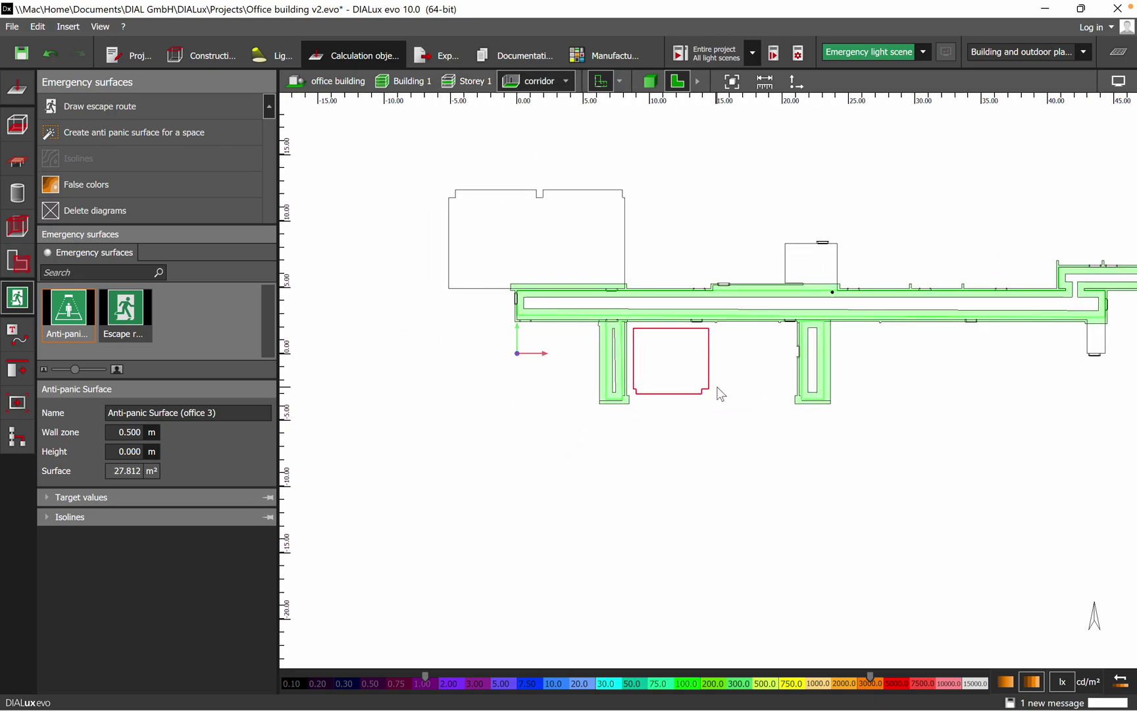
left_click(470, 81)
left_click(531, 448)
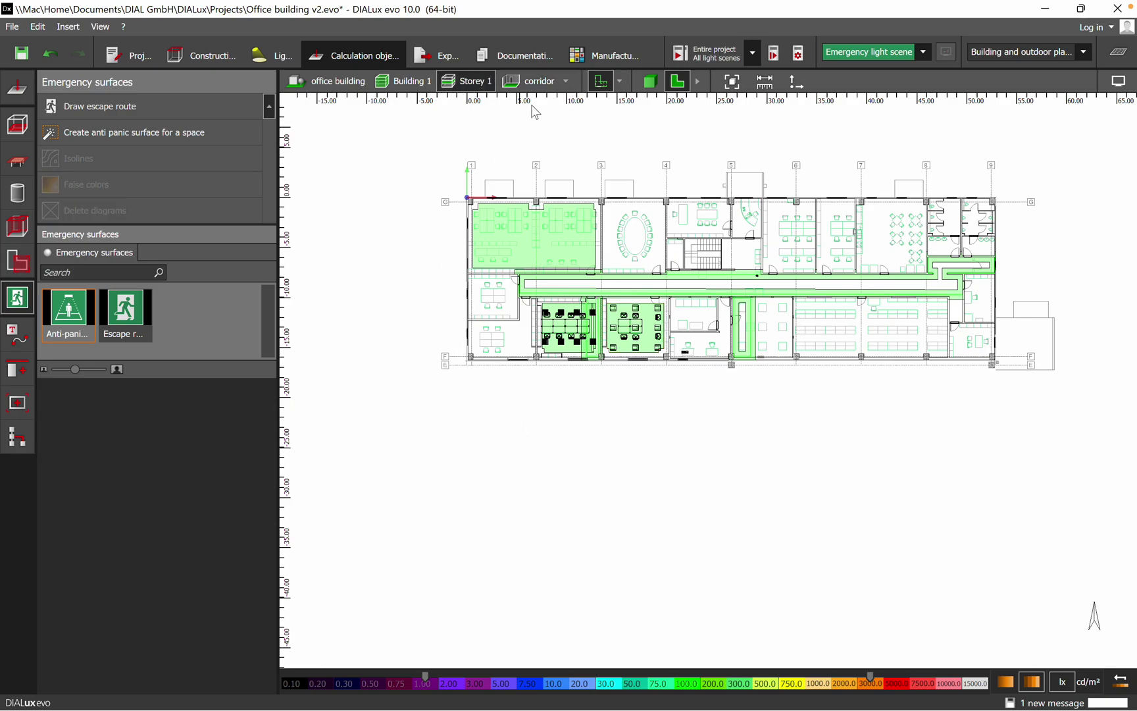
left_click(530, 81)
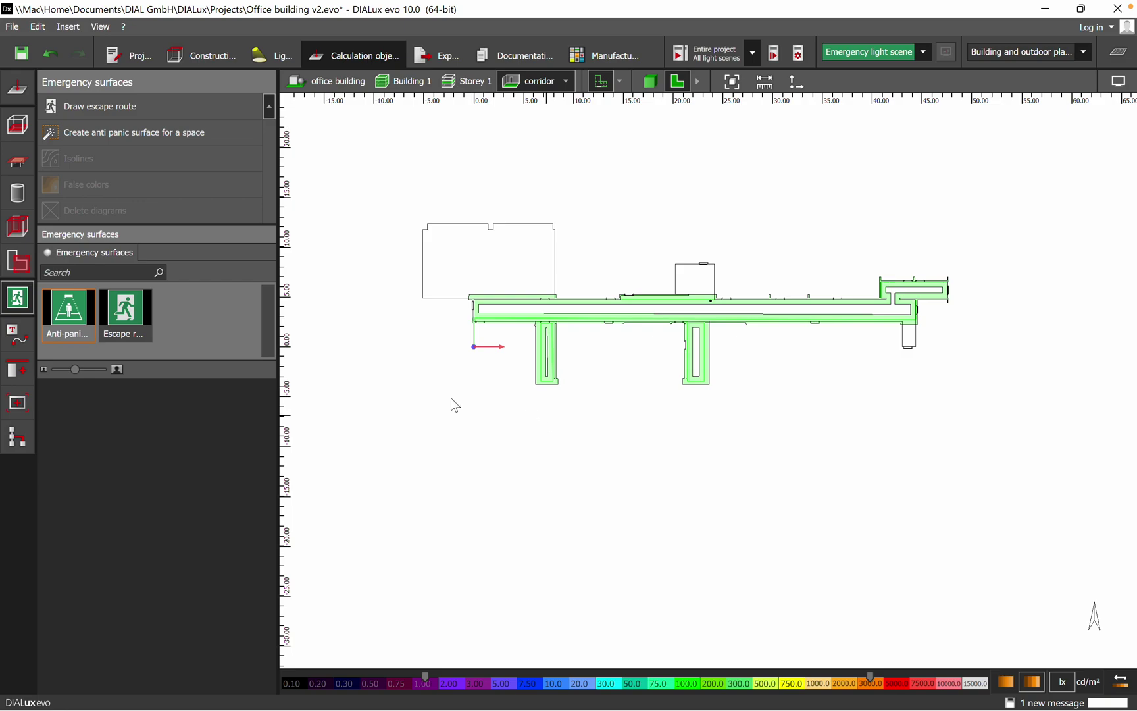
left_click(126, 314)
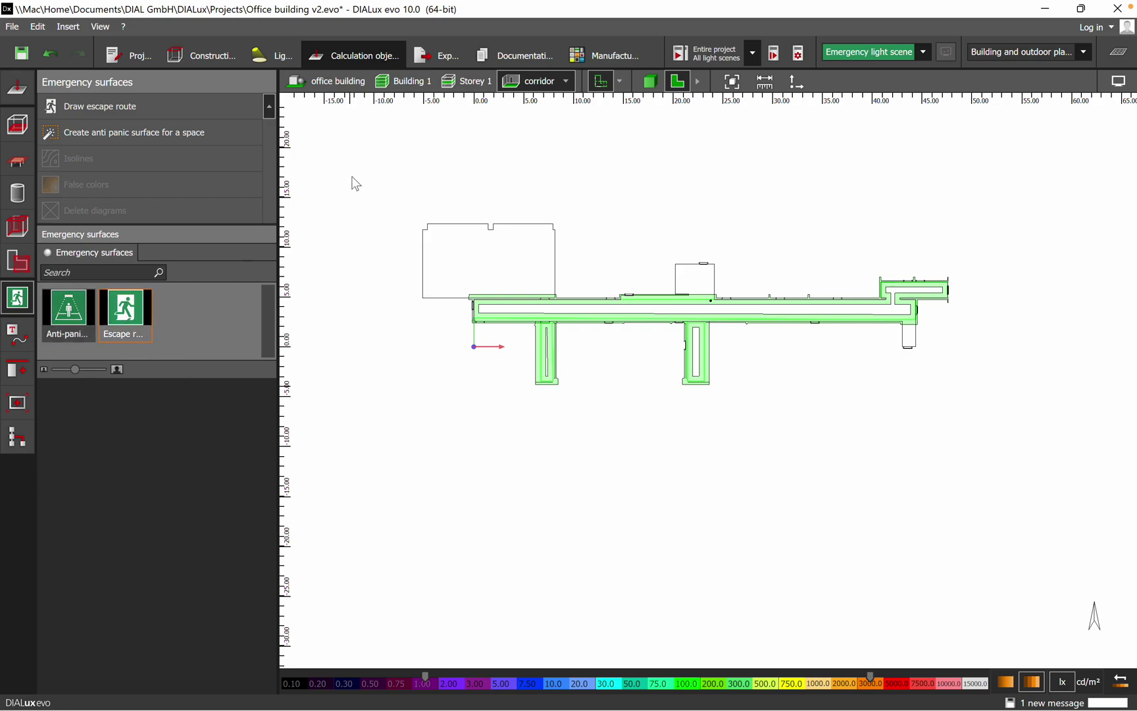
left_click(465, 81)
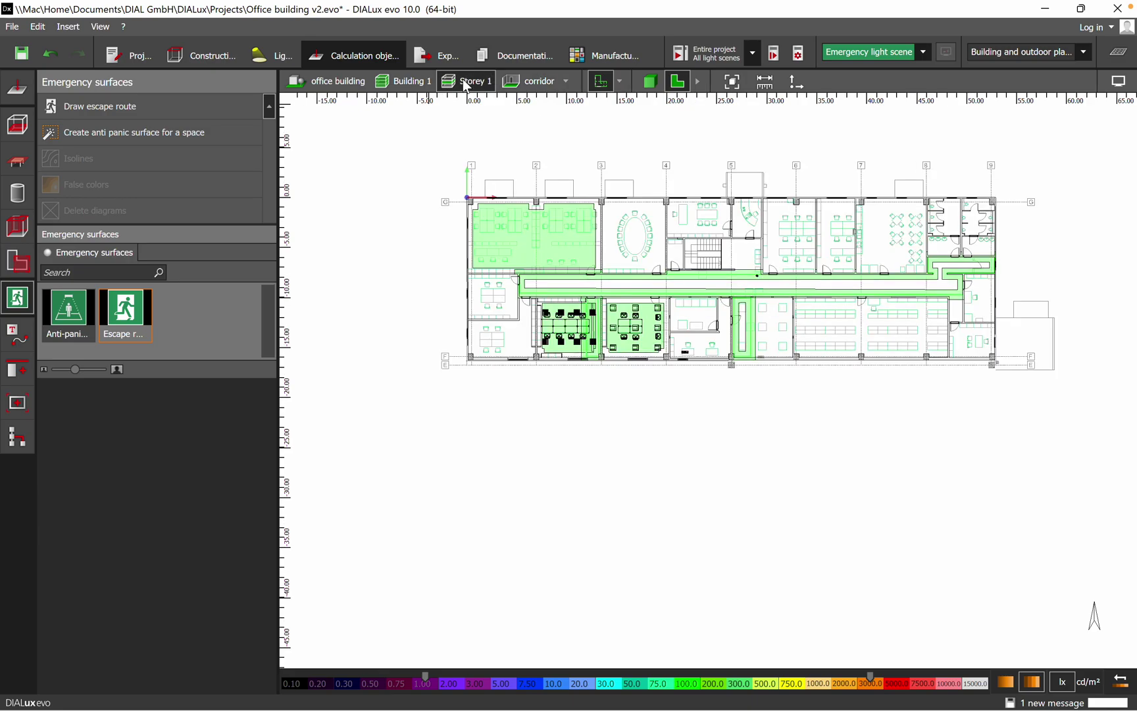
left_click(538, 79)
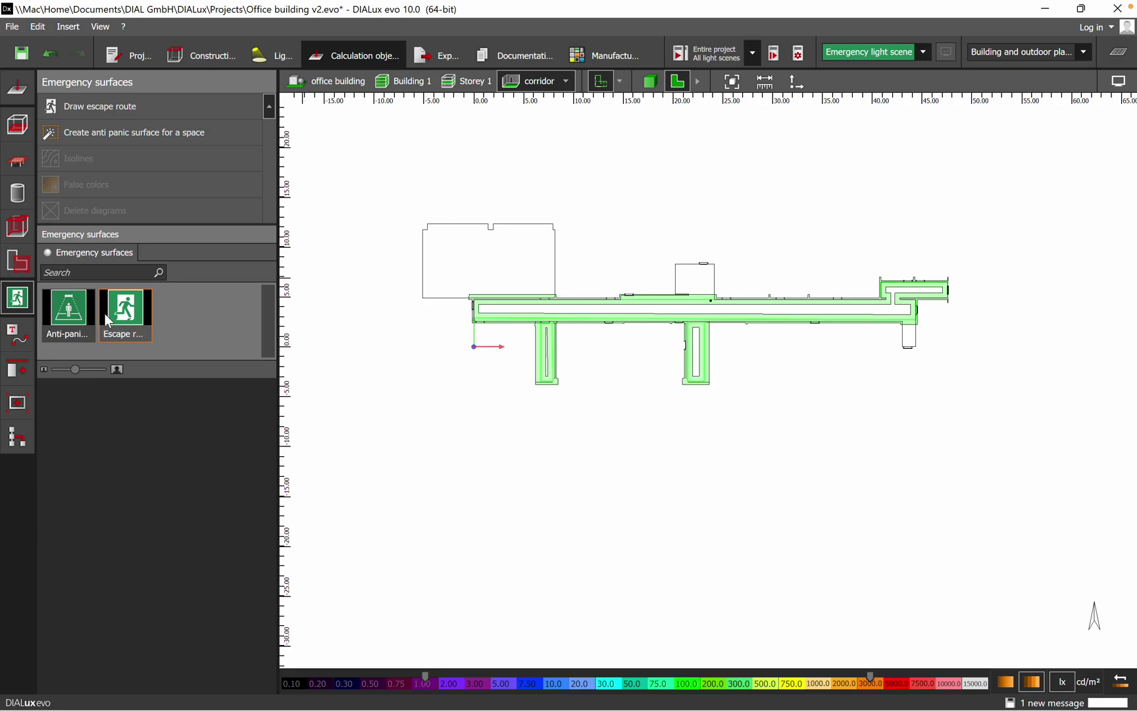
left_click(474, 82)
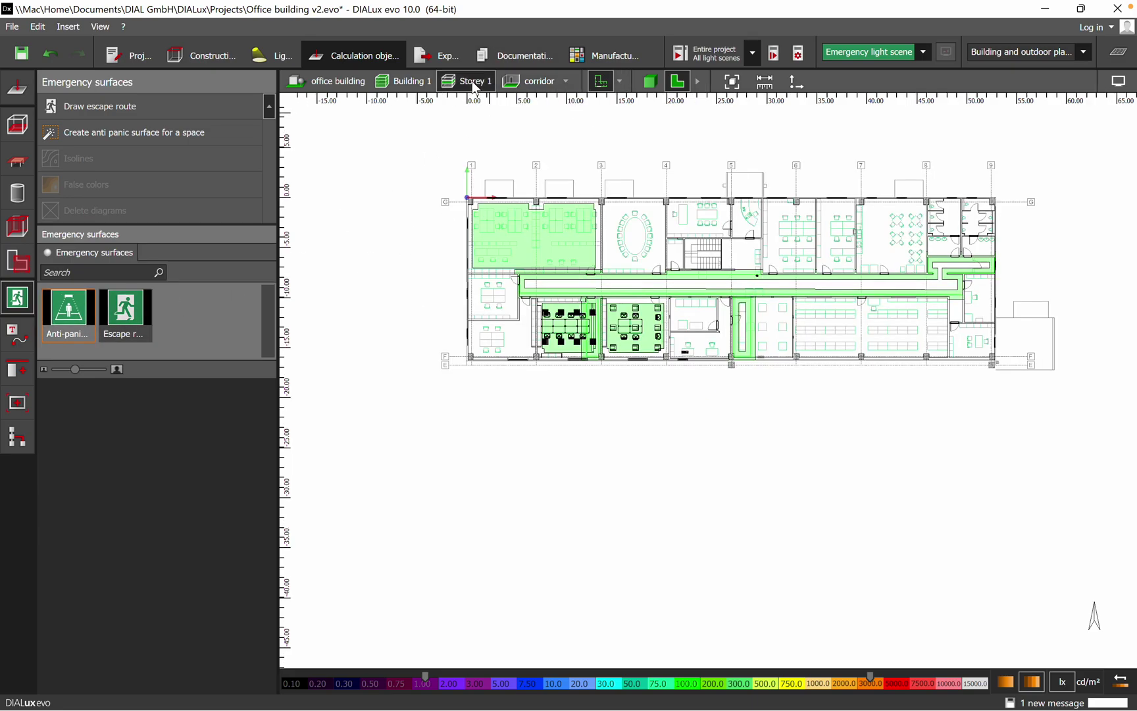
Step: Inspect the anti-panic surfaces of the eight-desk and four-desk rooms south of the corridor, including their outlines and properties
scroll(583, 355, "up", 6)
left_click(563, 293)
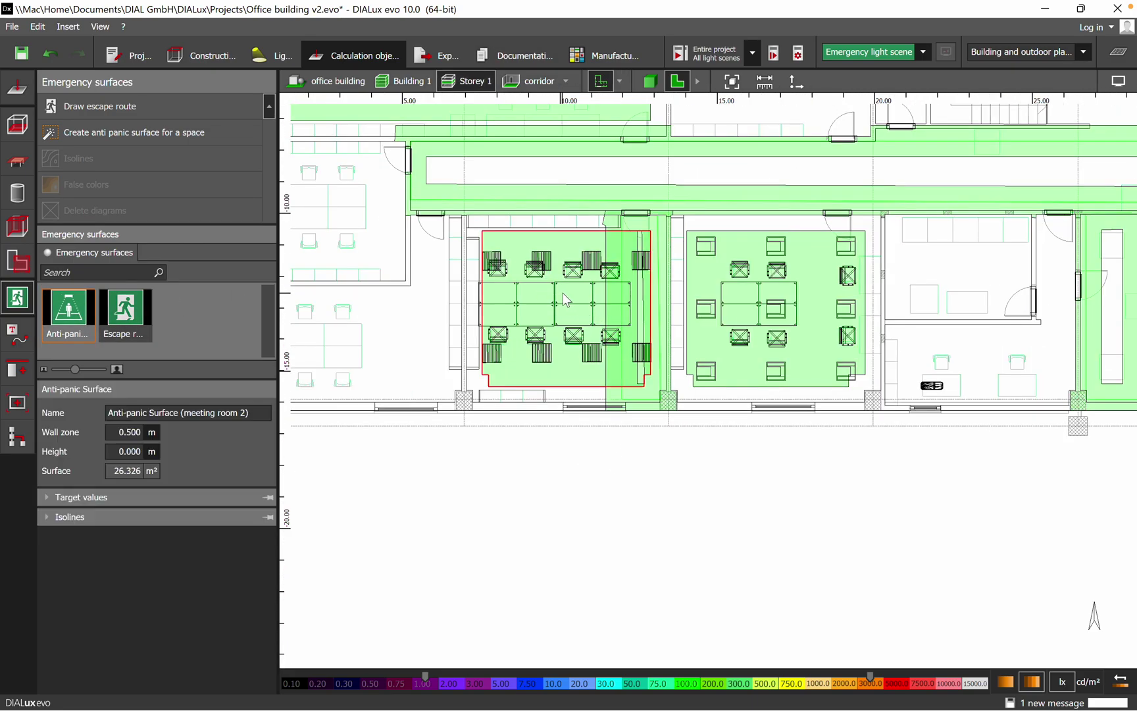
left_click(792, 290)
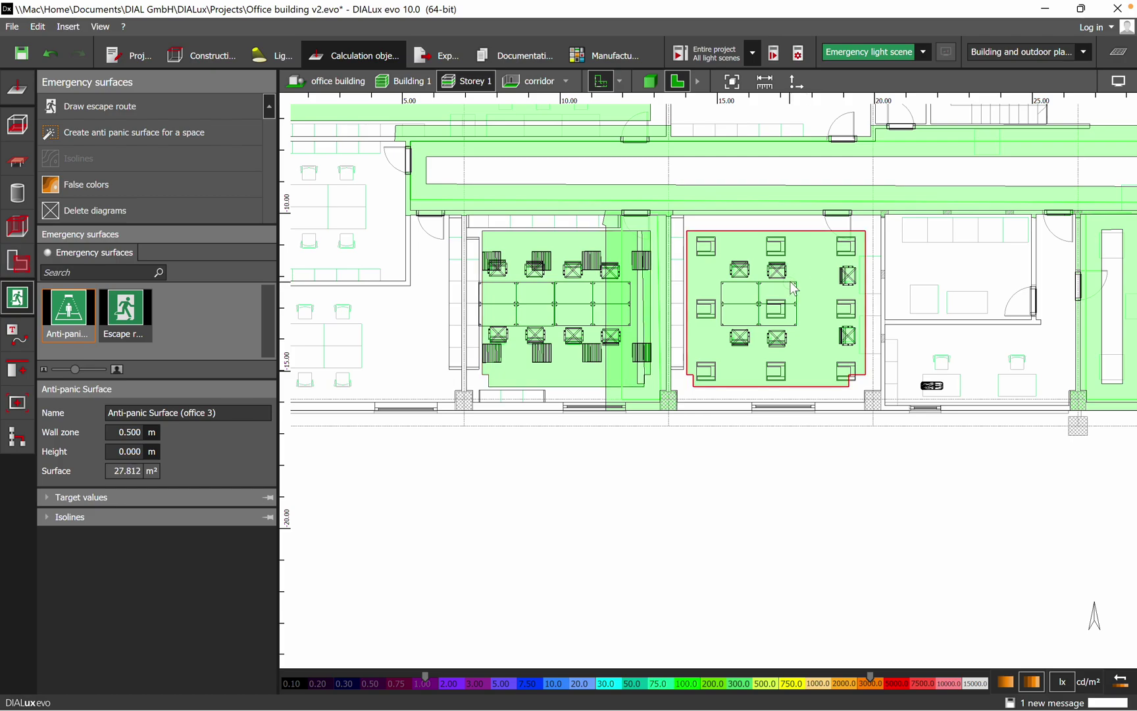
left_click(588, 293)
scroll(717, 324, "down", 2)
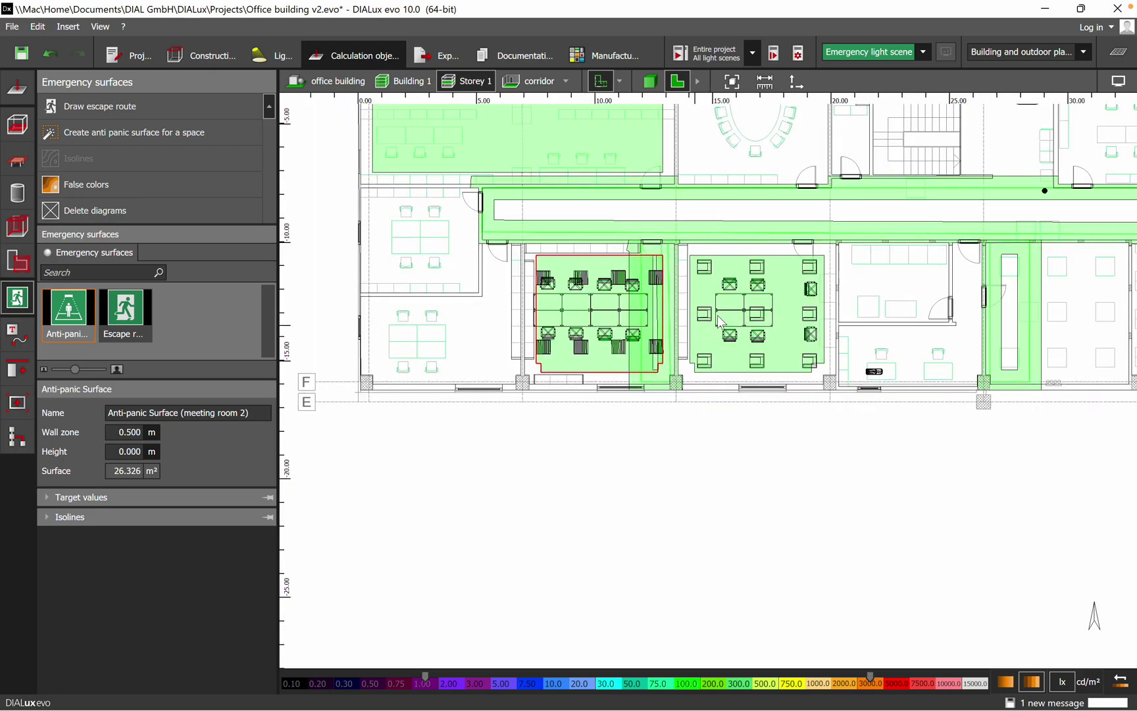
scroll(781, 324, "down", 2)
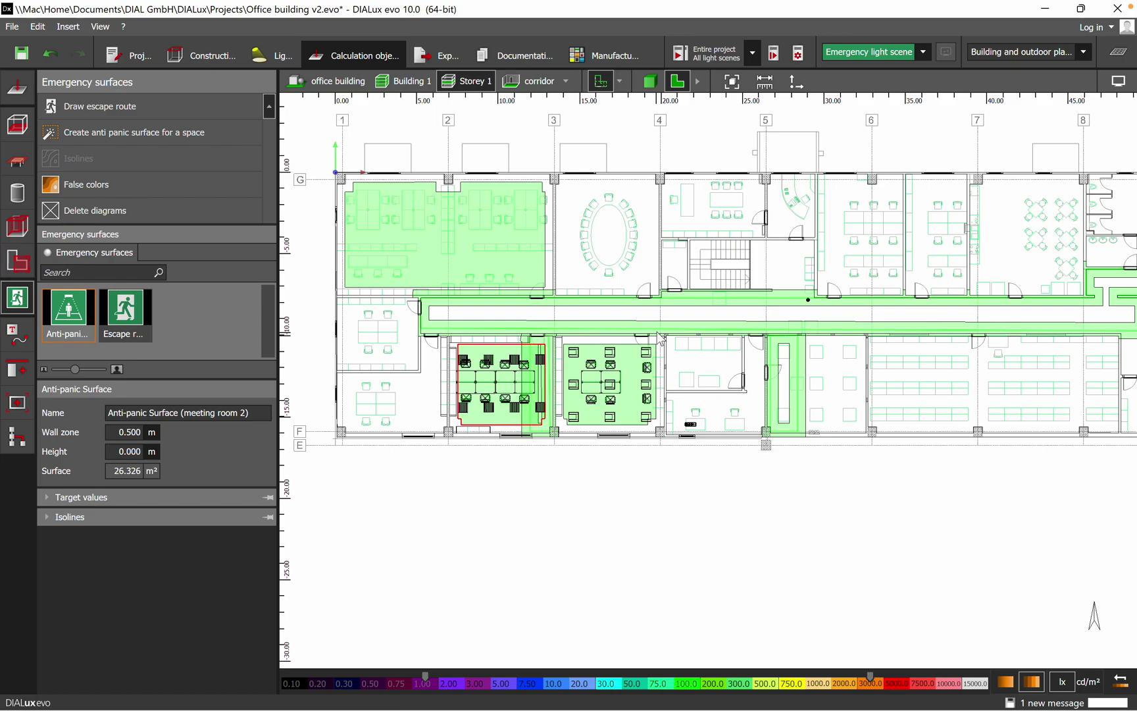
scroll(610, 369, "up", 4)
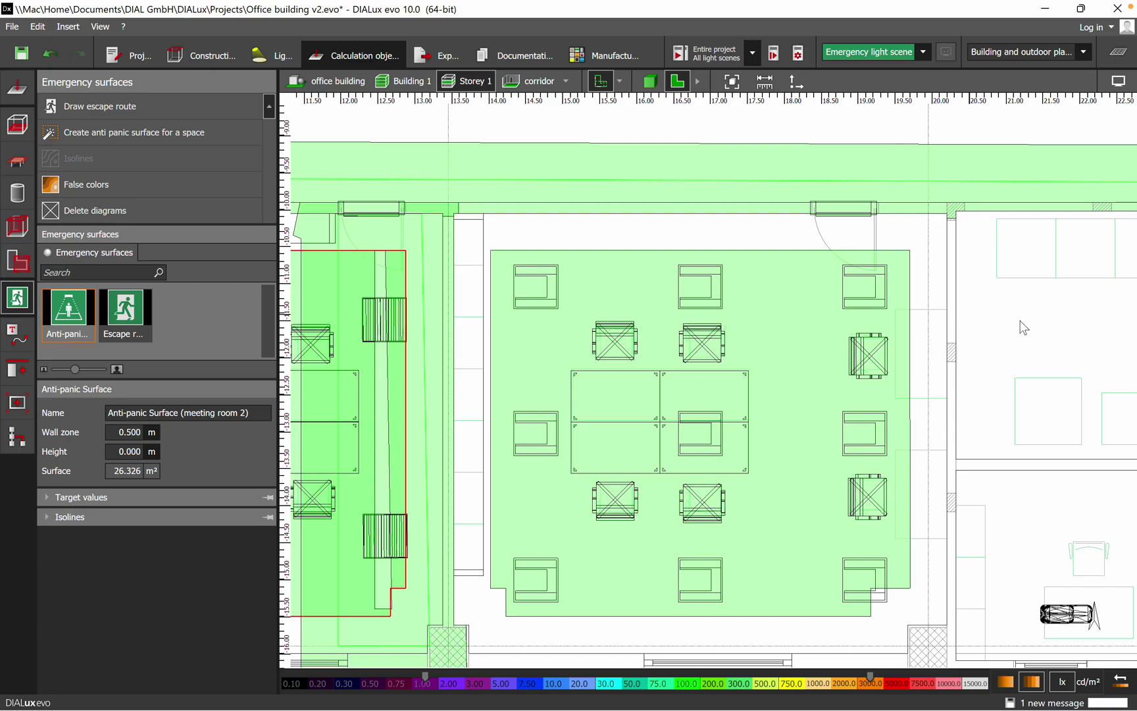
key("Escape")
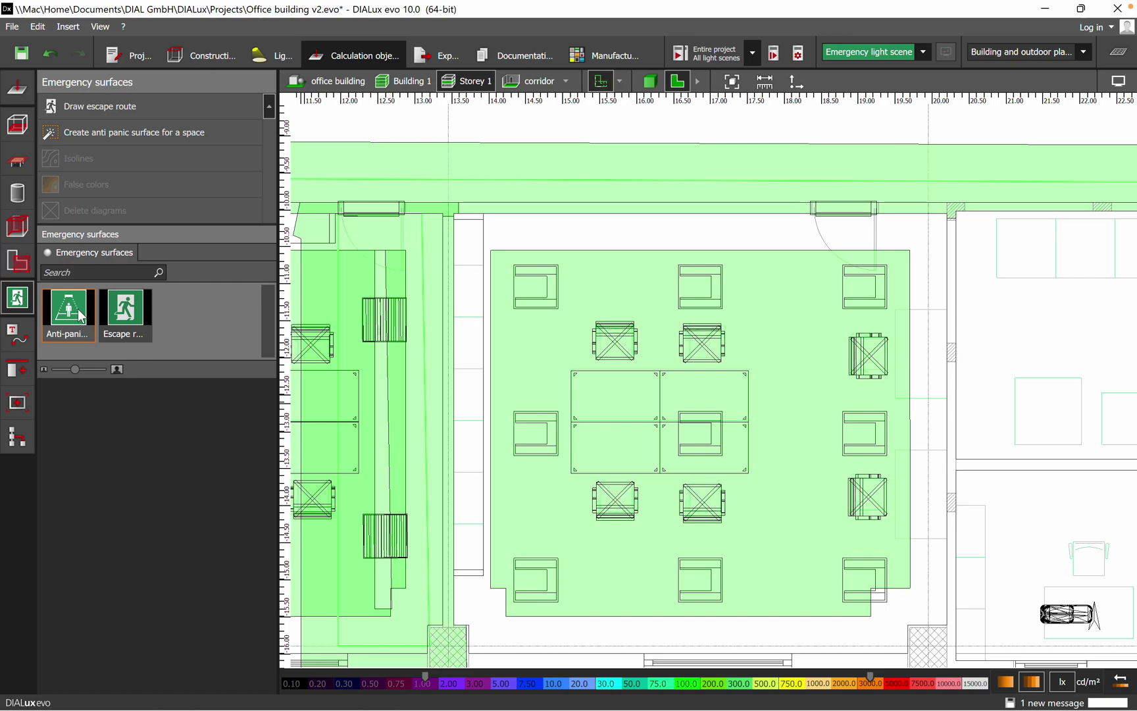
Step: Review all anti-panic surfaces and escape routes across Storey 1, including the corridor's eastern end
scroll(583, 265, "down", 2)
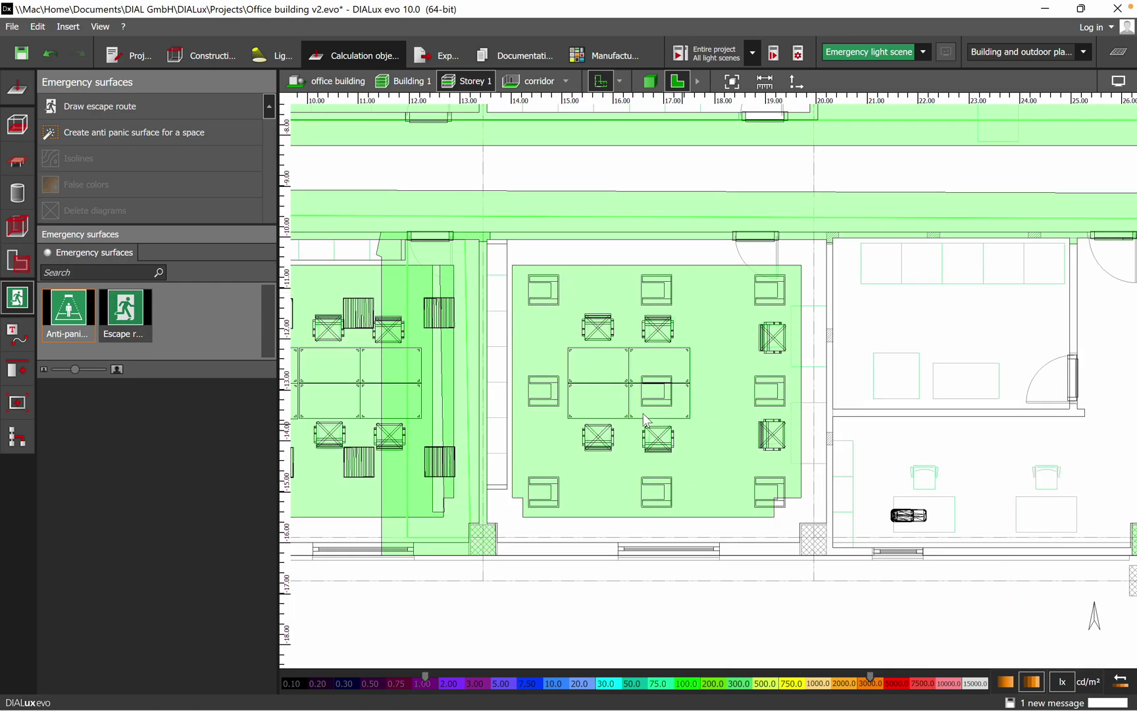
scroll(645, 420, "down", 2)
scroll(621, 372, "down", 1)
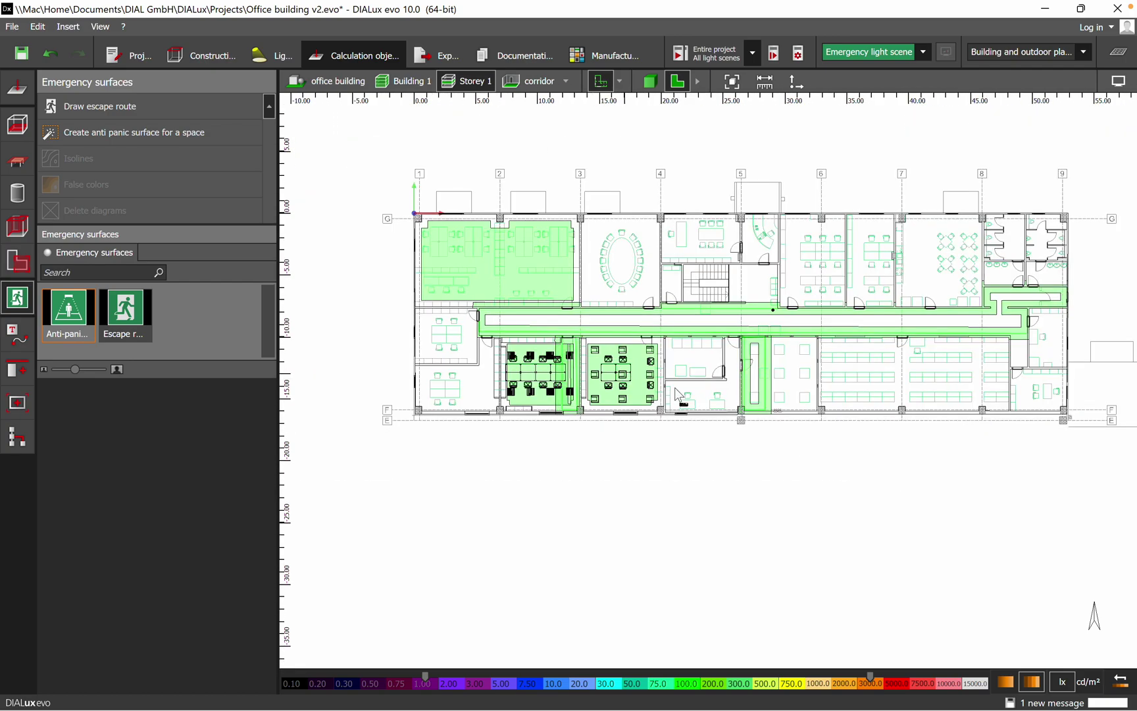
middle_click_drag(683, 360, 595, 375)
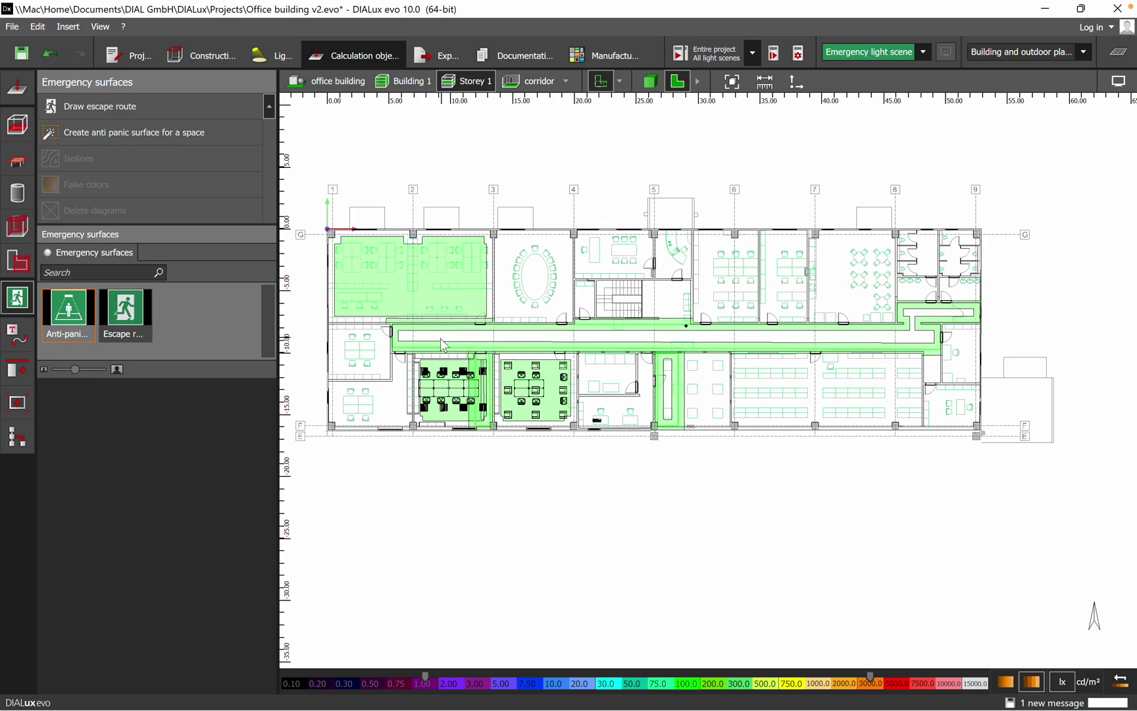
scroll(855, 337, "up", 5)
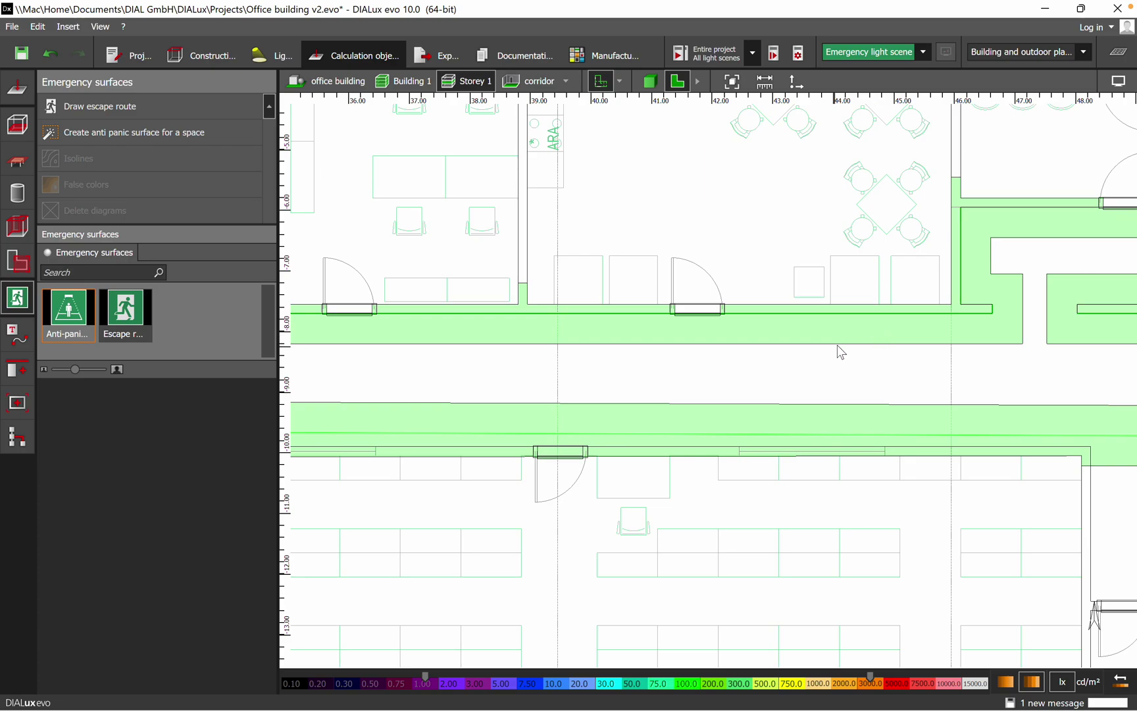
scroll(837, 345, "down", 4)
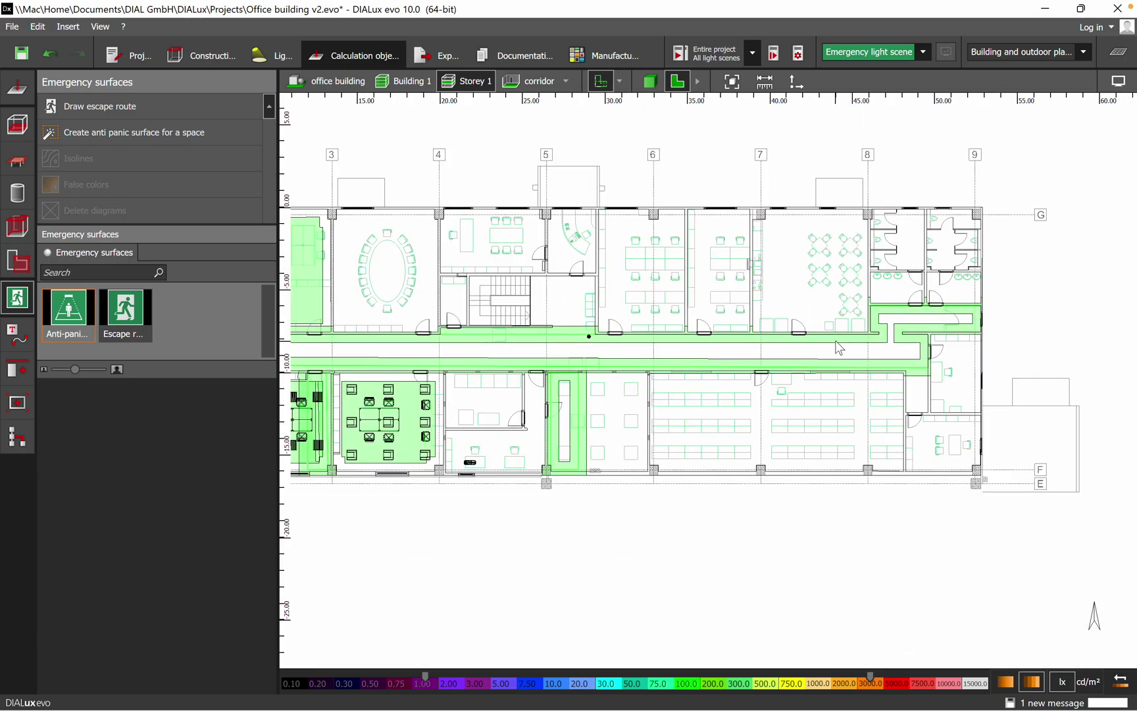
middle_click_drag(612, 430, 721, 427)
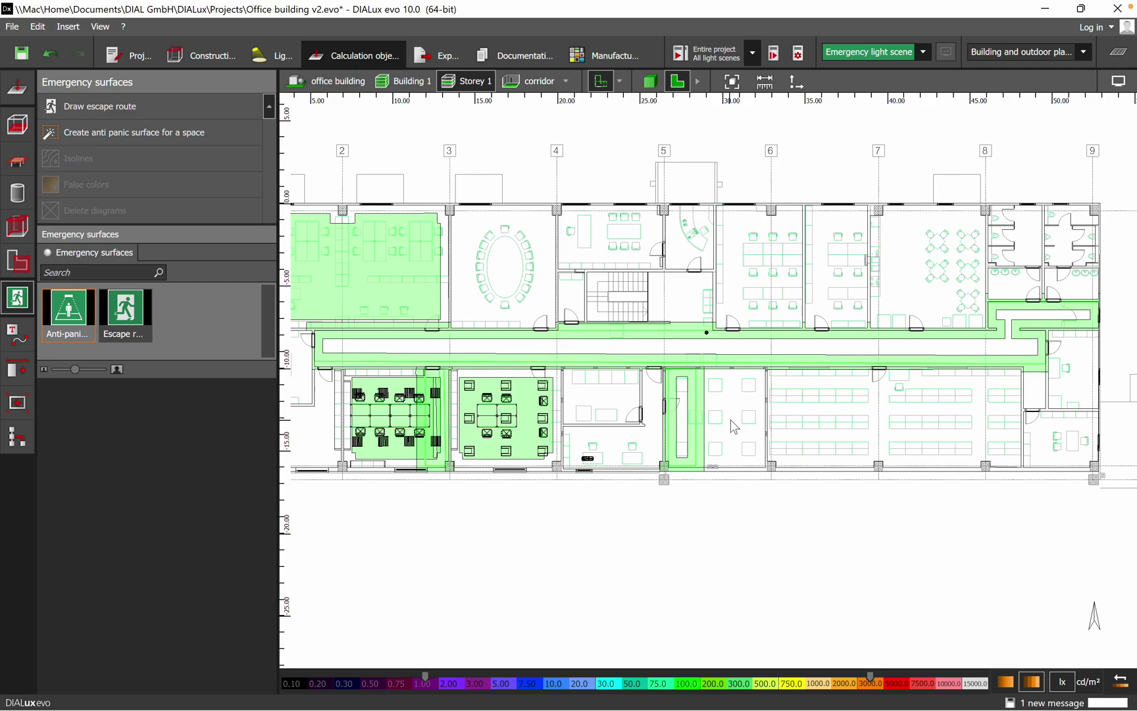
left_click(109, 328)
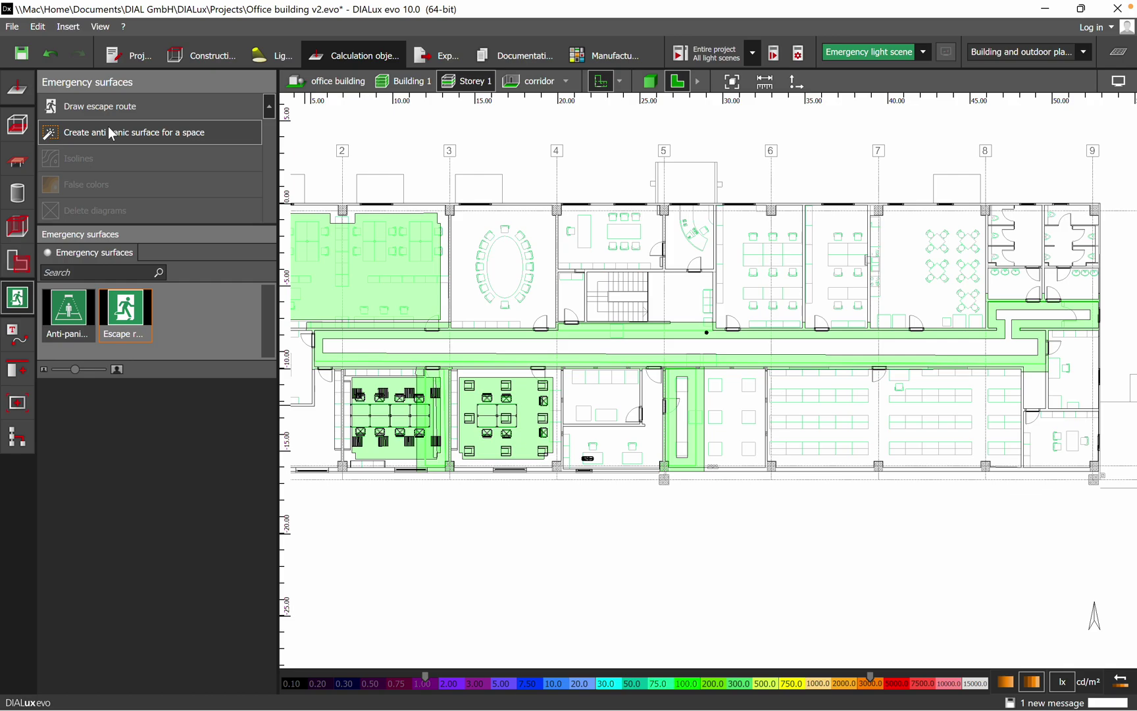
Step: Switch to the emergency luminaire tools for light planning on Storey 1, dismissing the save reminder without saving the project
left_click(273, 57)
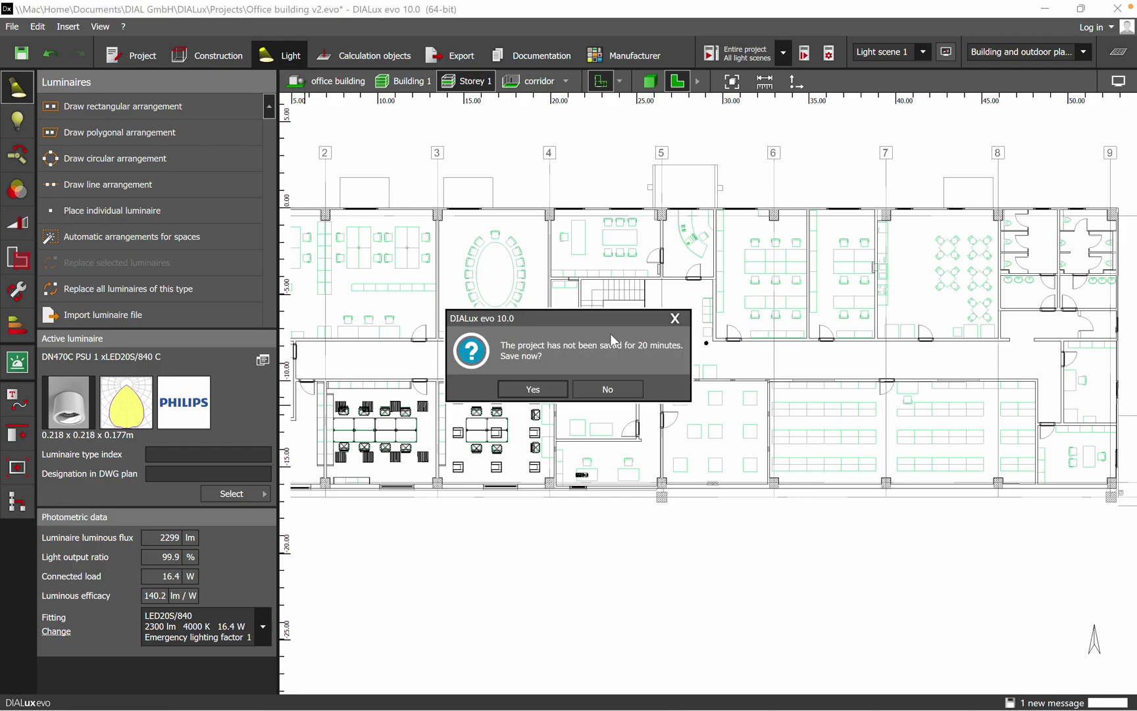
left_click(683, 317)
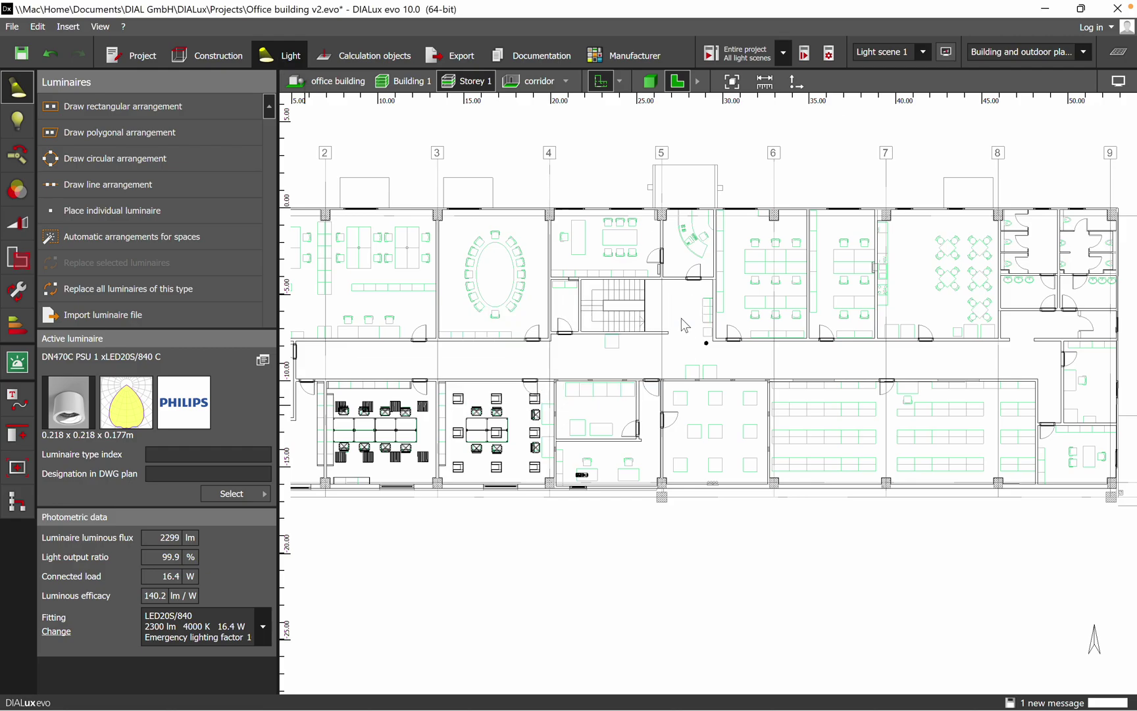
left_click(18, 372)
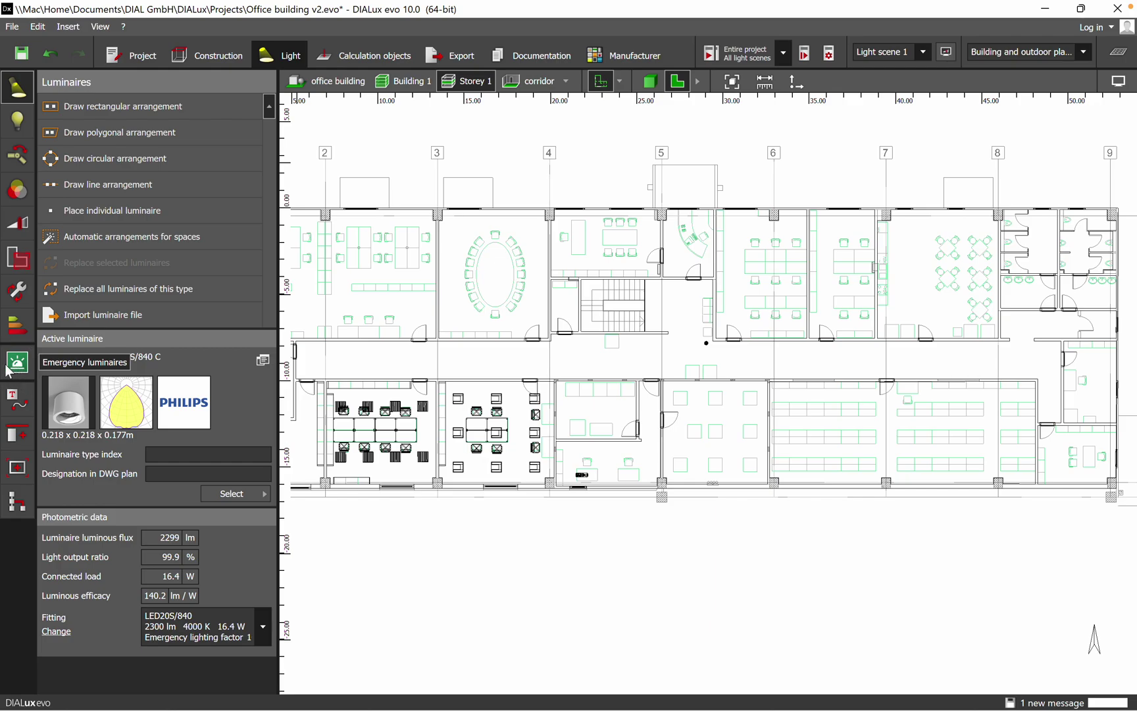
left_click(18, 367)
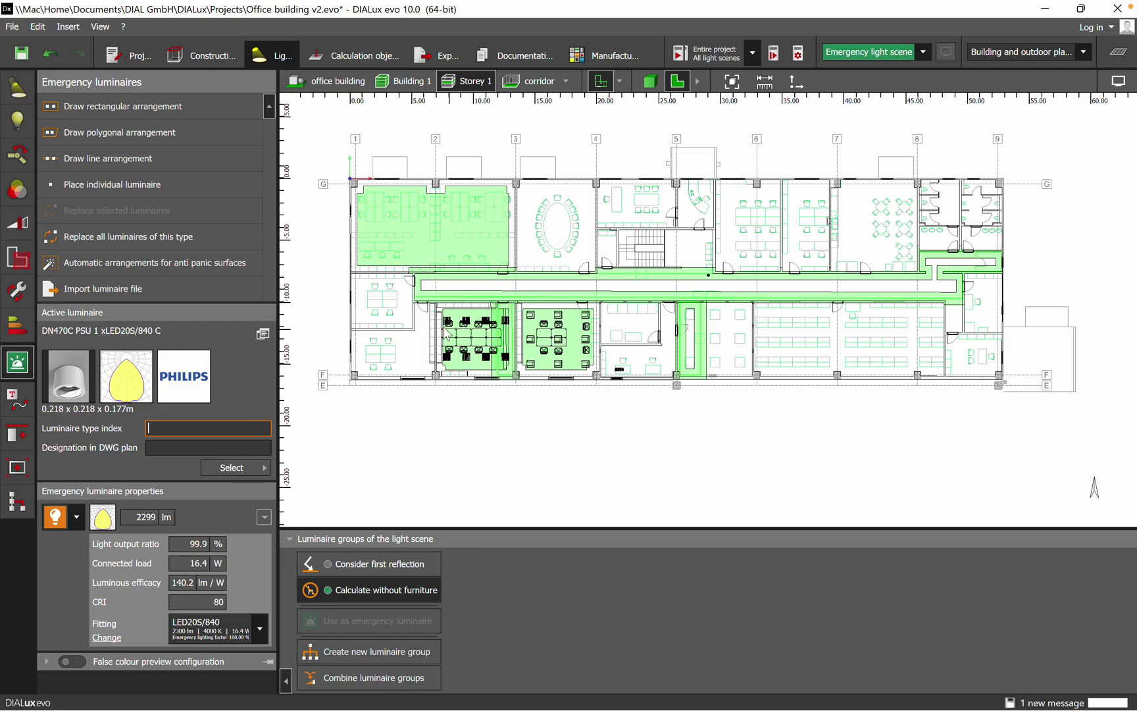
scroll(436, 326, "up", 2)
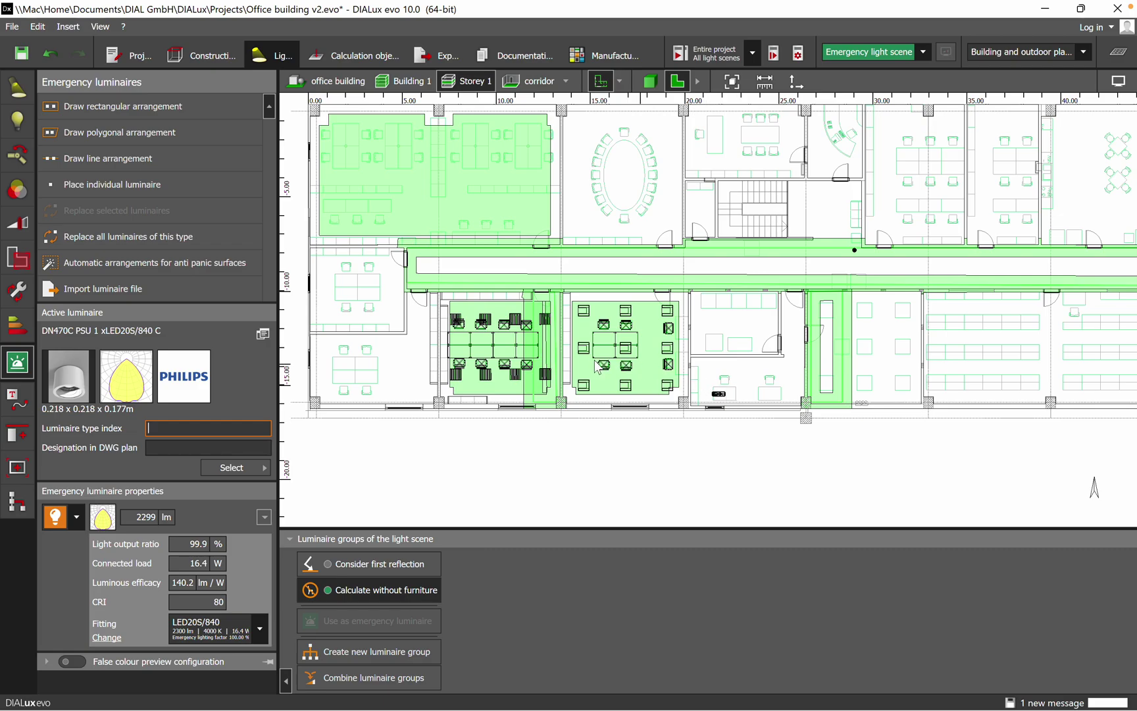
scroll(585, 362, "down", 3)
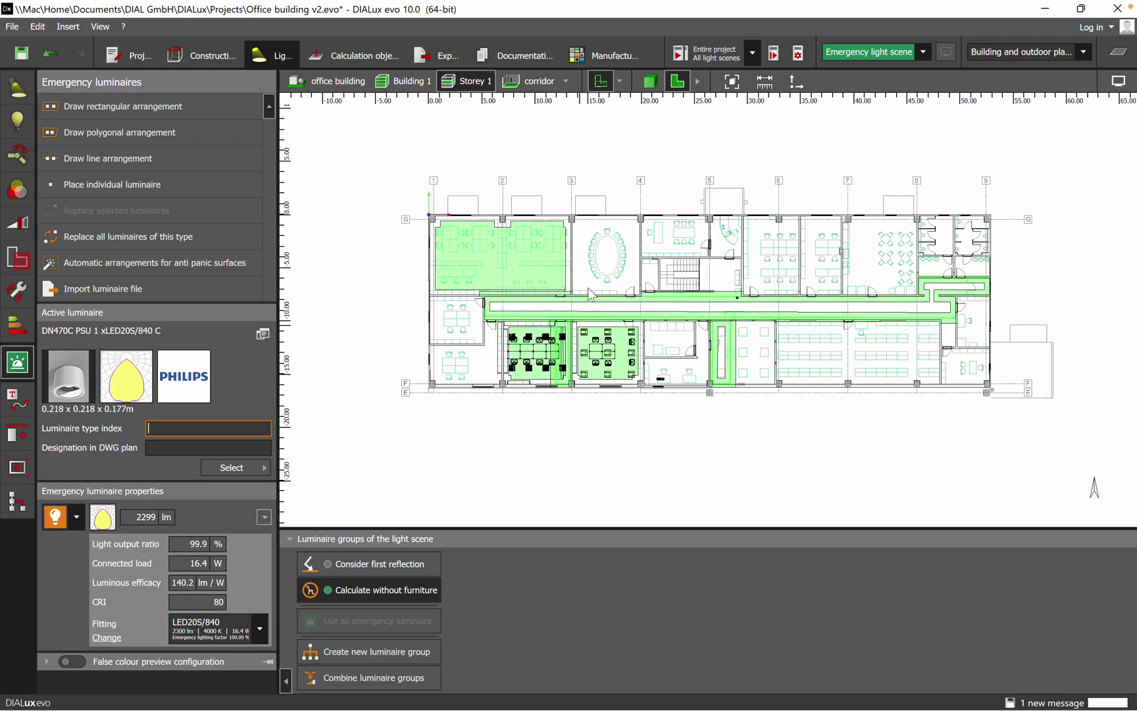
scroll(587, 288, "up", 2)
scroll(588, 283, "down", 1)
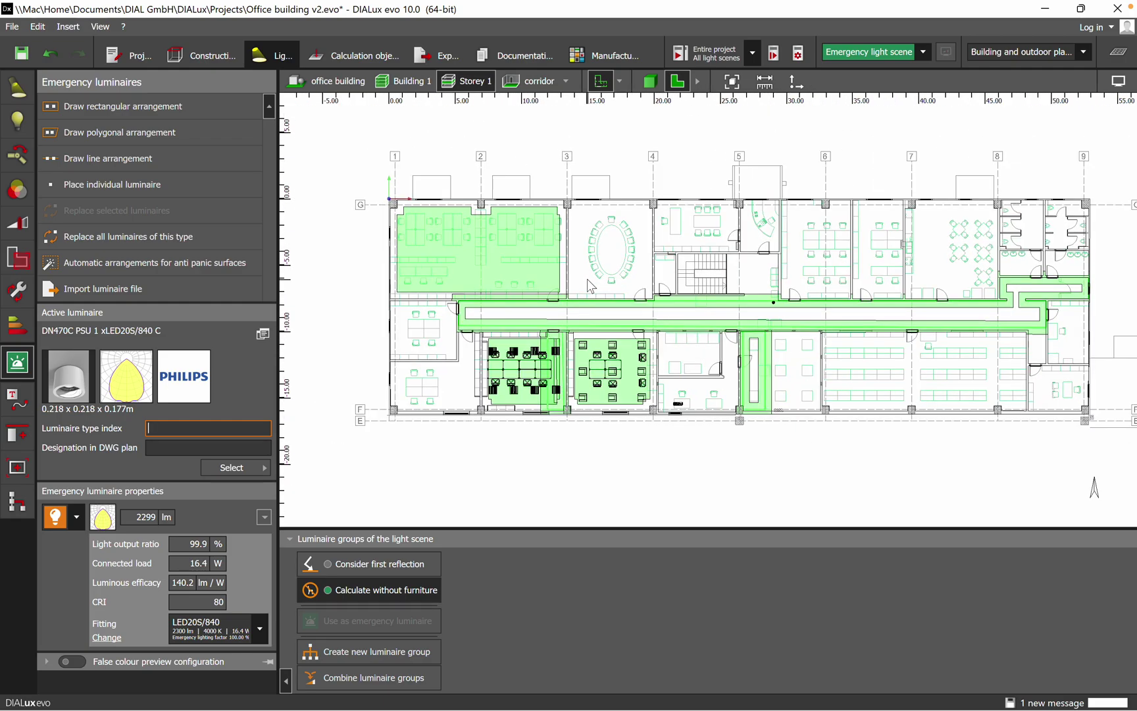
middle_click_drag(720, 266, 668, 266)
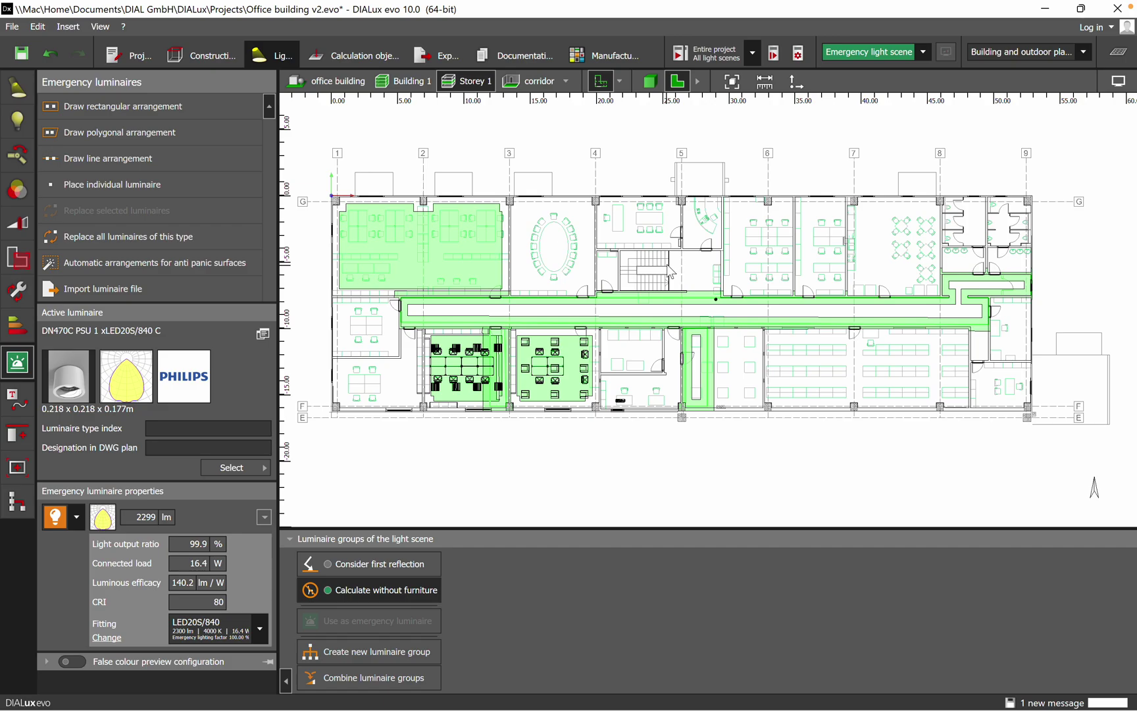